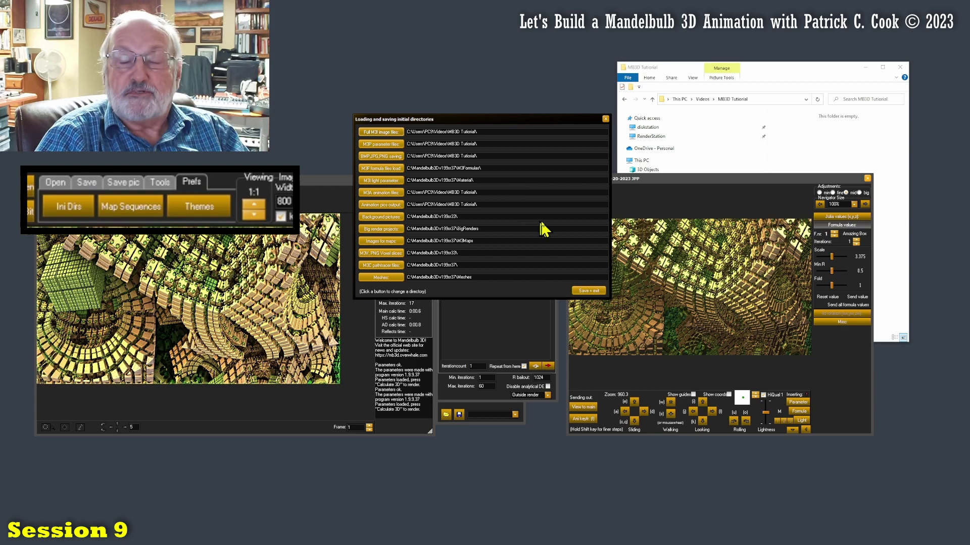
- Compare the initial directory paths with the MB3D Tutorial folder in File Explorer, and close the directory settings
click(787, 76)
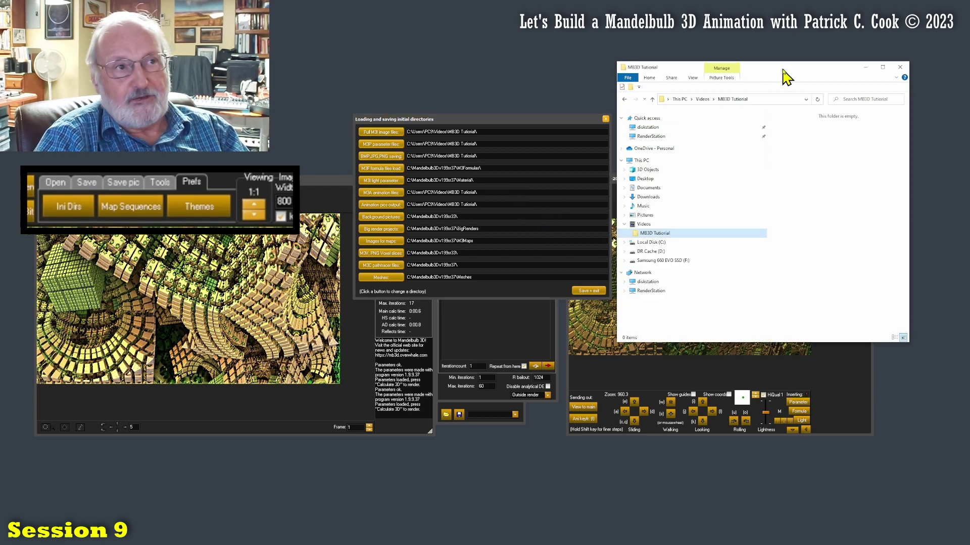
click(642, 226)
click(645, 232)
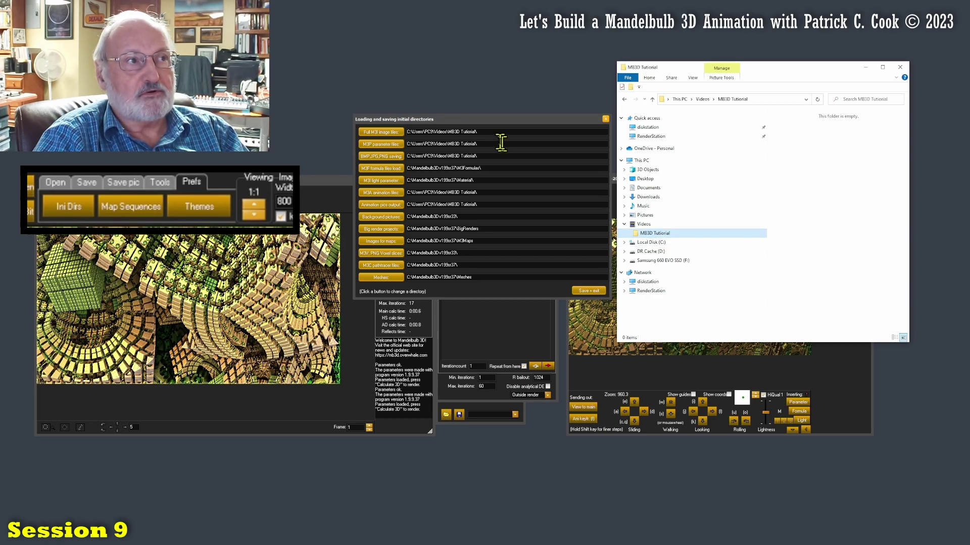
drag(479, 132, 394, 131)
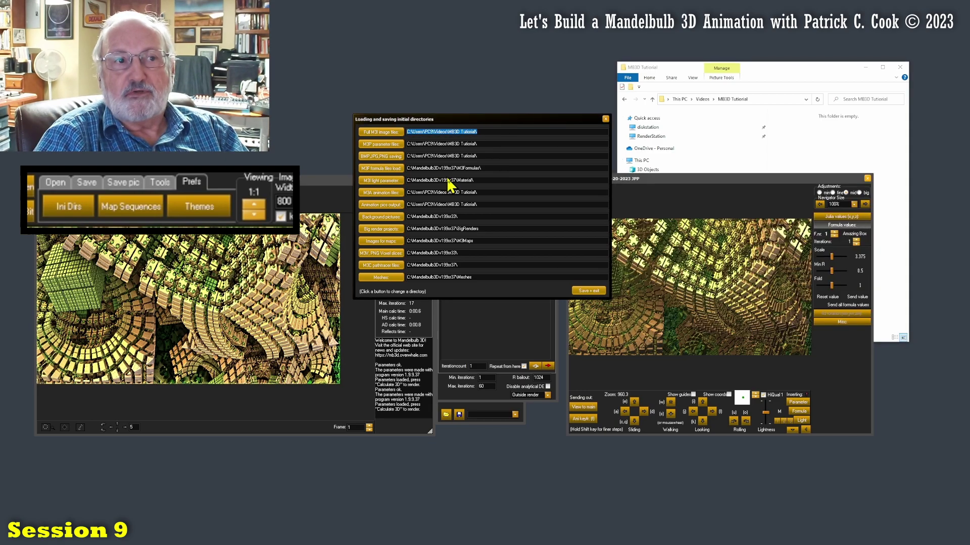
click(797, 74)
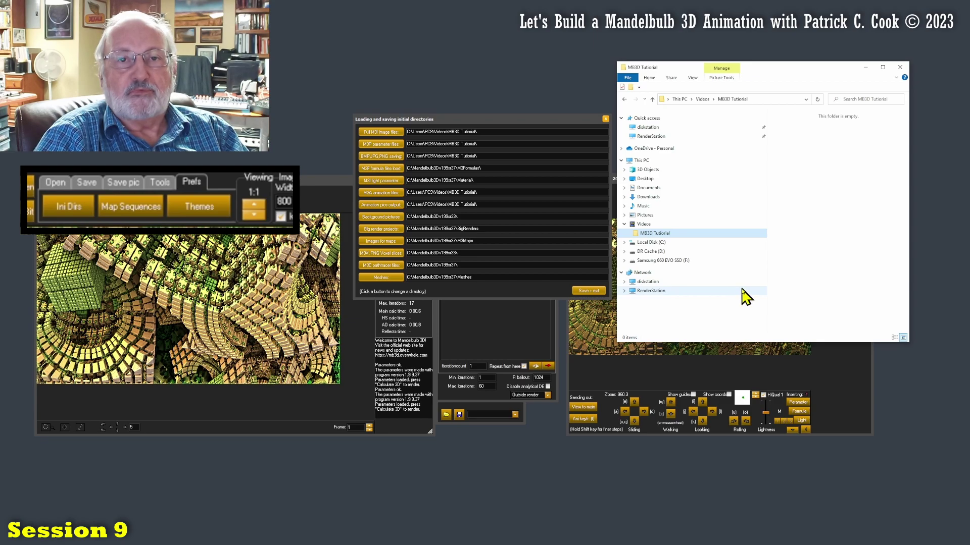
click(606, 120)
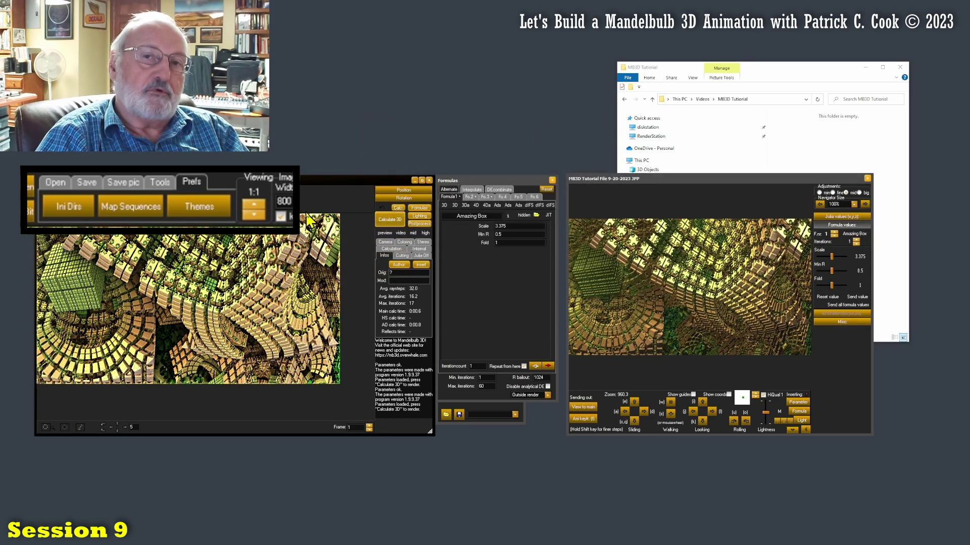
click(89, 184)
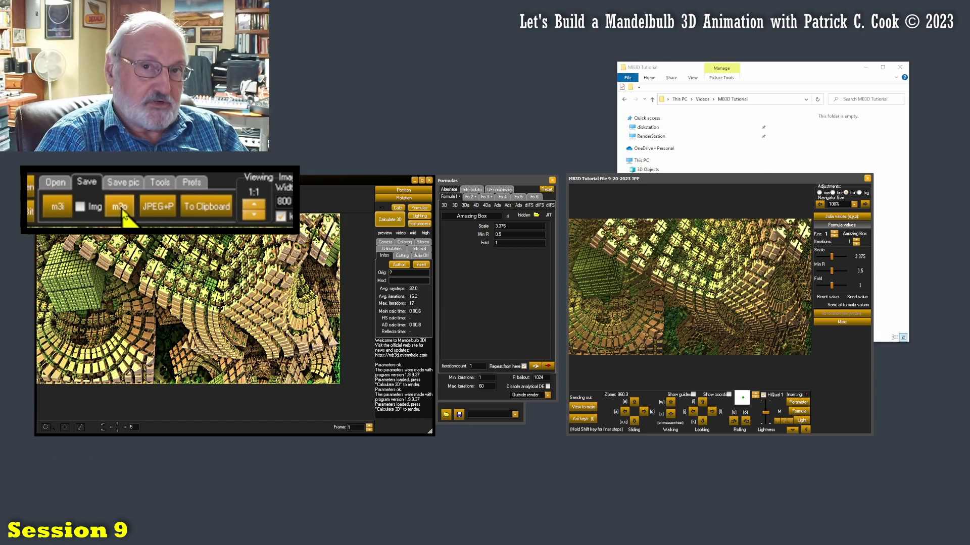
click(58, 210)
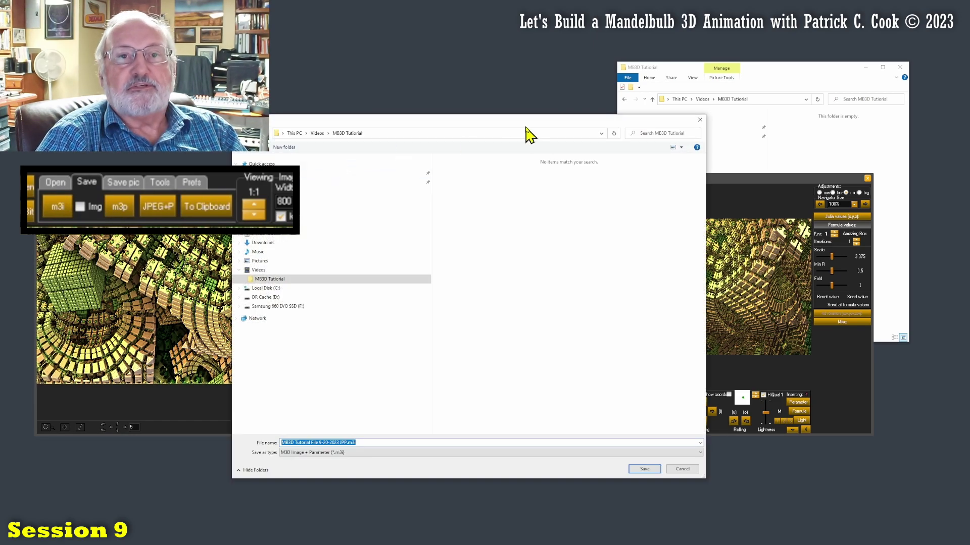
drag(524, 124, 497, 322)
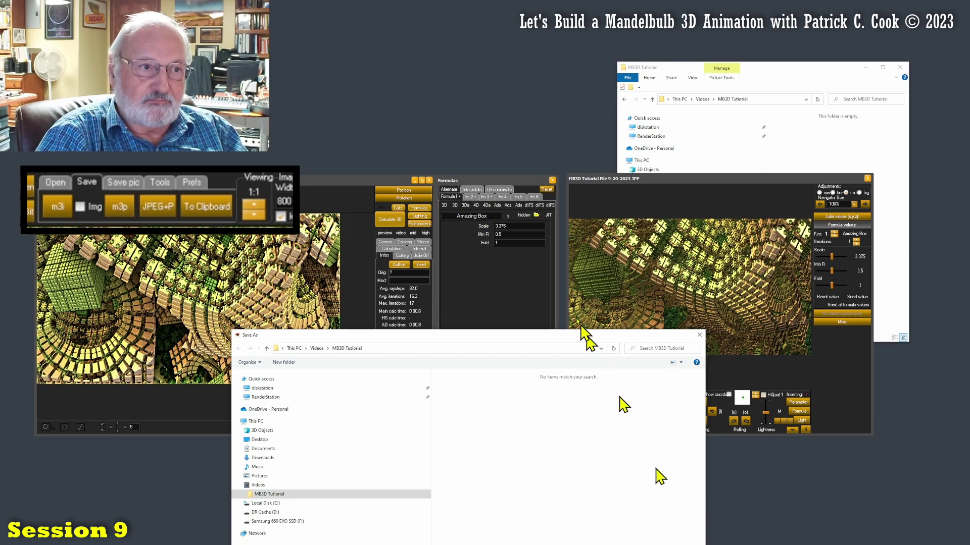
drag(558, 335, 560, 151)
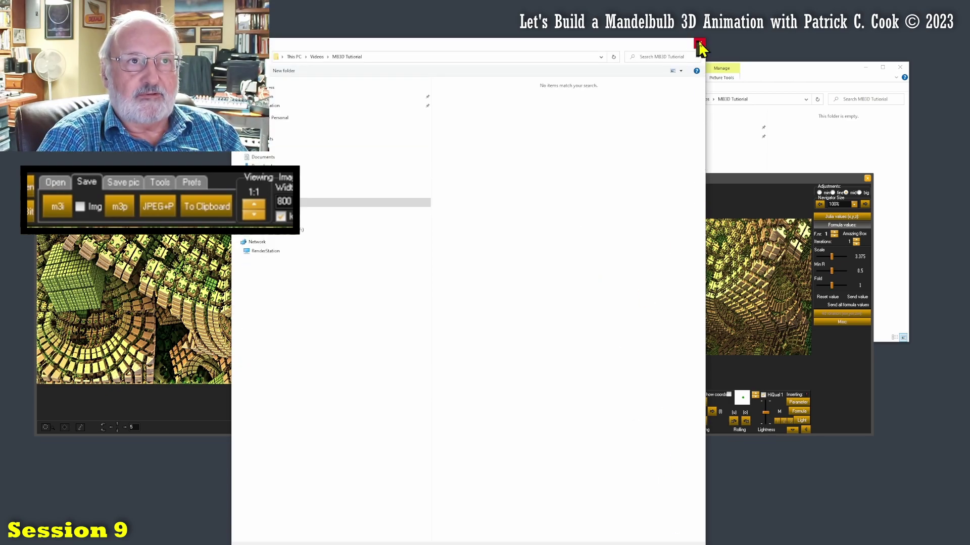
click(700, 45)
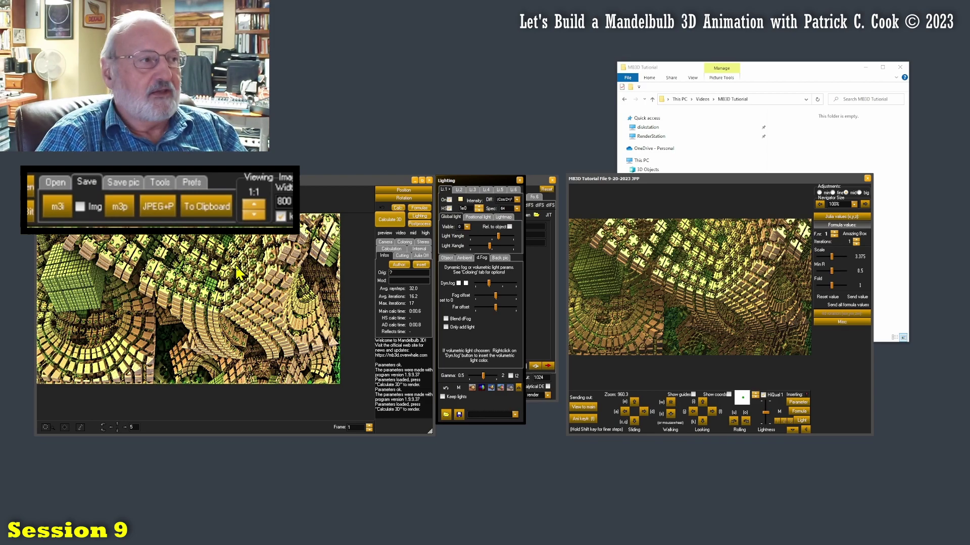
- View the post-processing options and the settings of the first formula
click(418, 225)
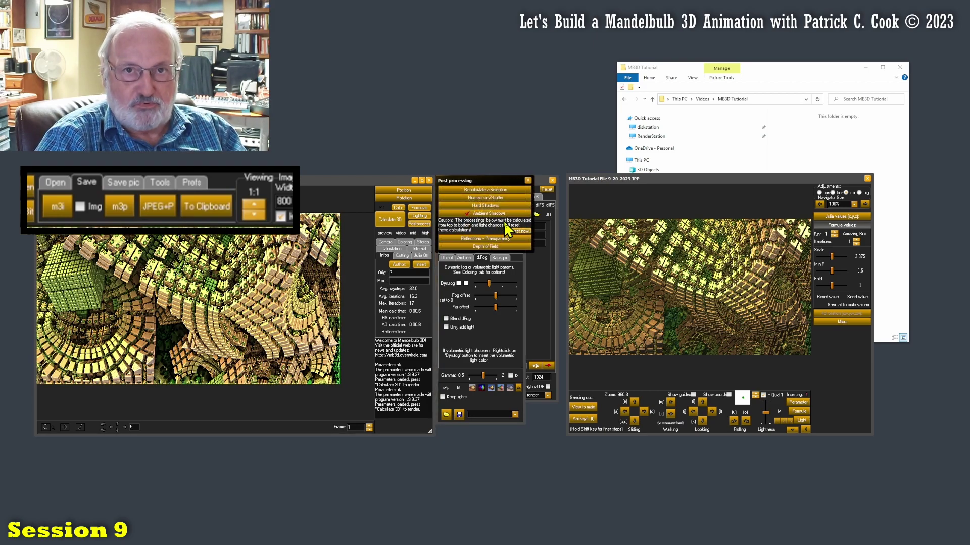
click(419, 207)
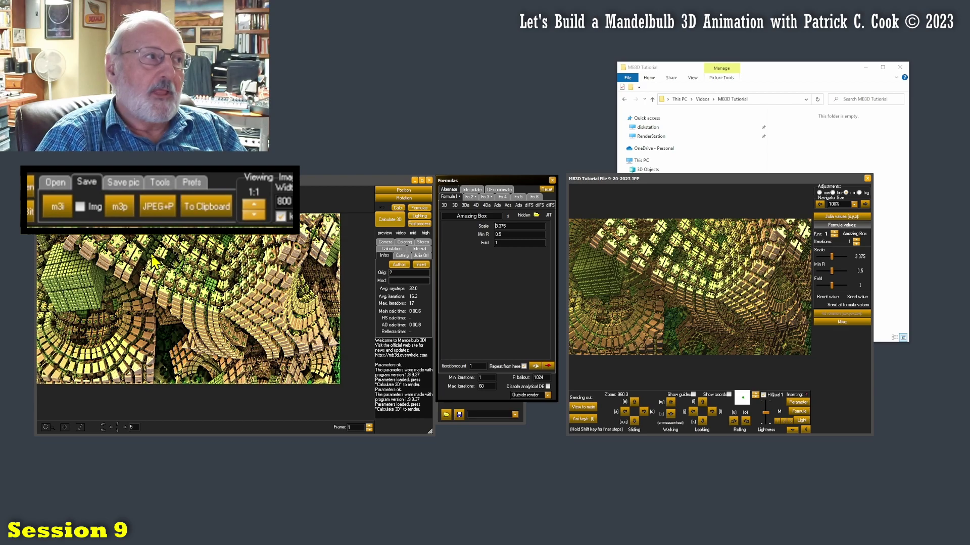
- Save the fractal as an m3i file named "MB3D Tutorial File 9-20-2023 Save as M3i" and select it in the MB3D Tutorial folder
click(61, 211)
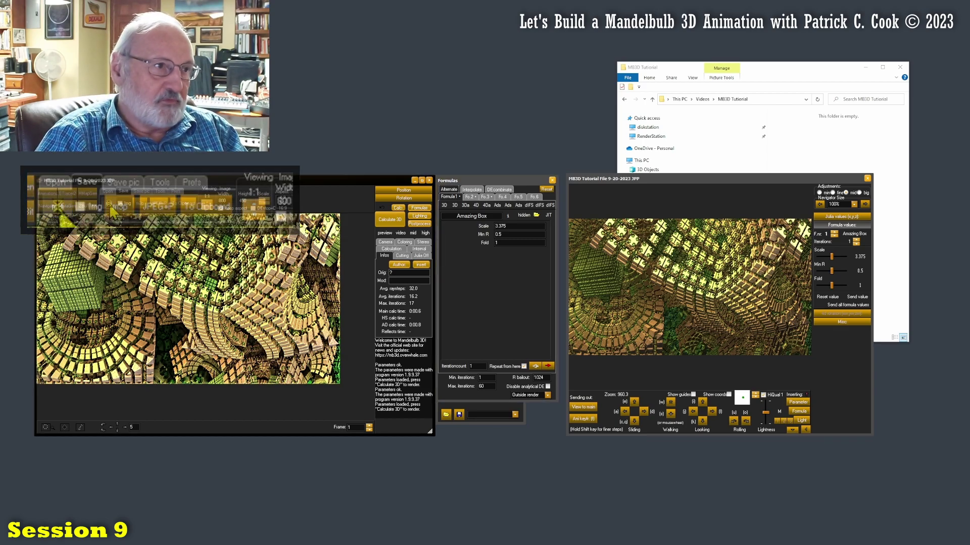
drag(595, 38, 615, 95)
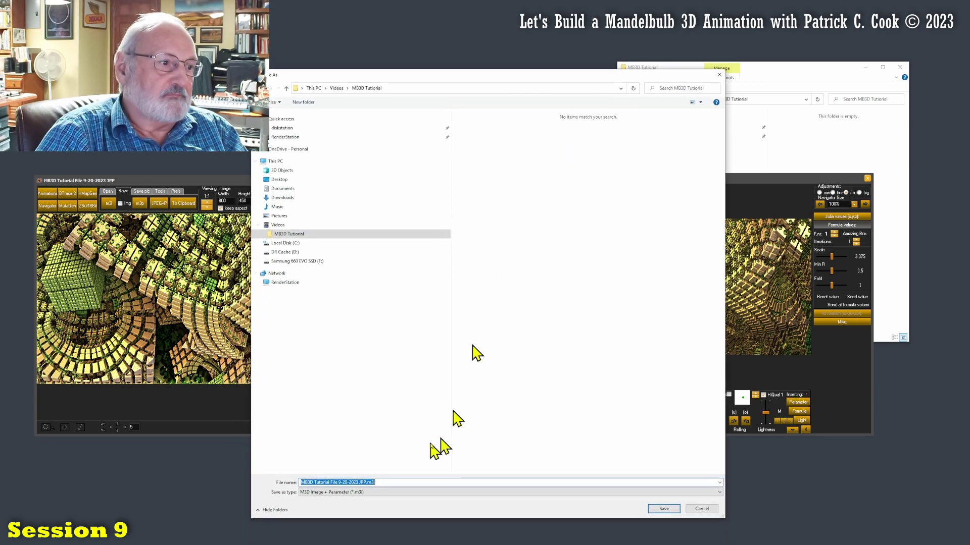
click(363, 482)
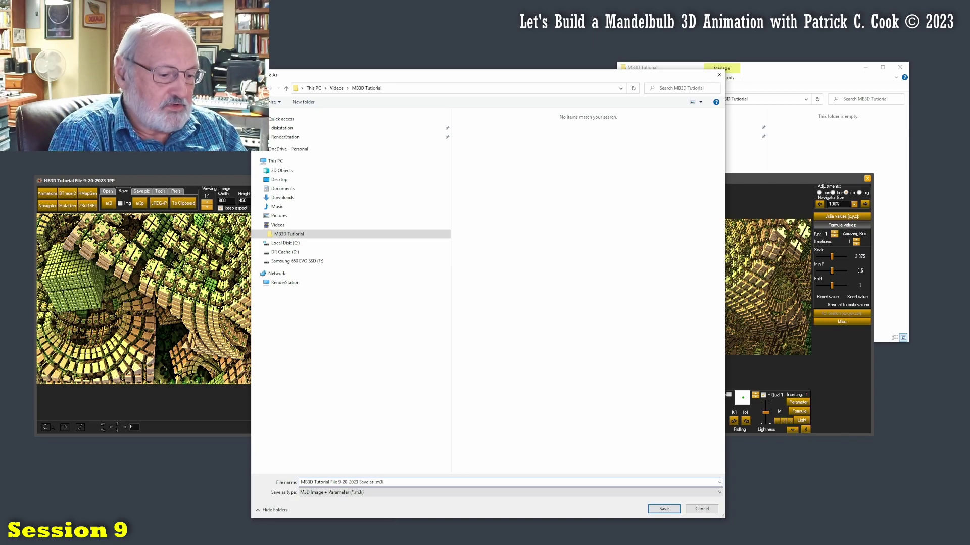
text(3)
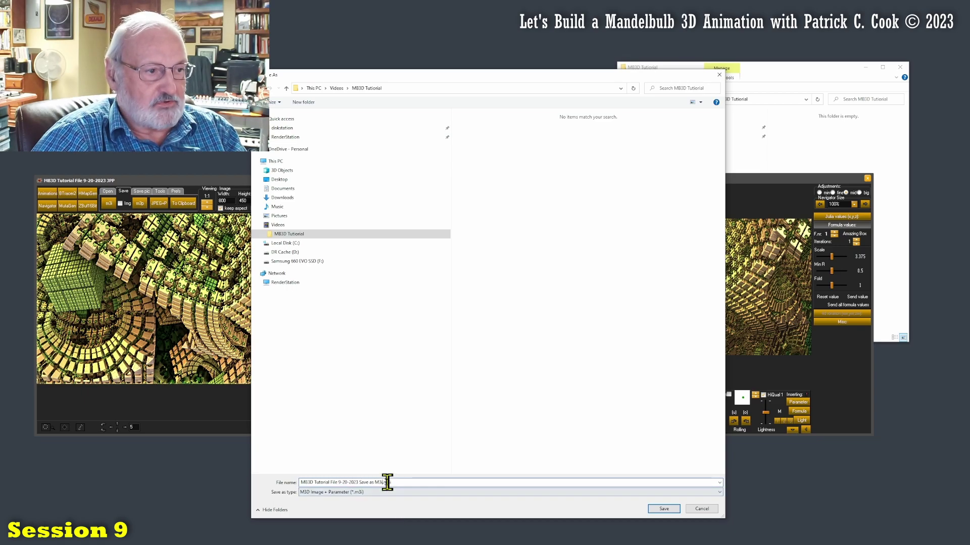
drag(383, 482, 392, 482)
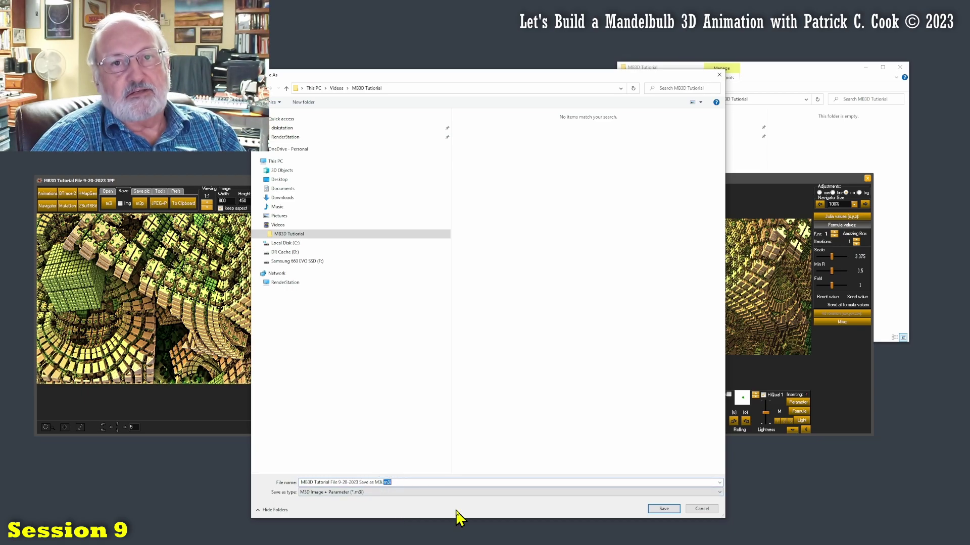
click(665, 510)
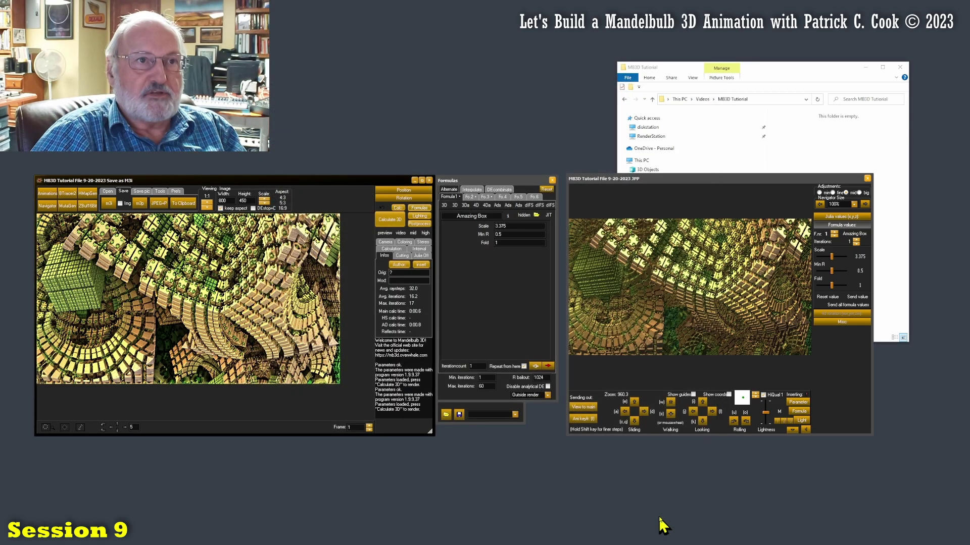
click(814, 79)
click(802, 135)
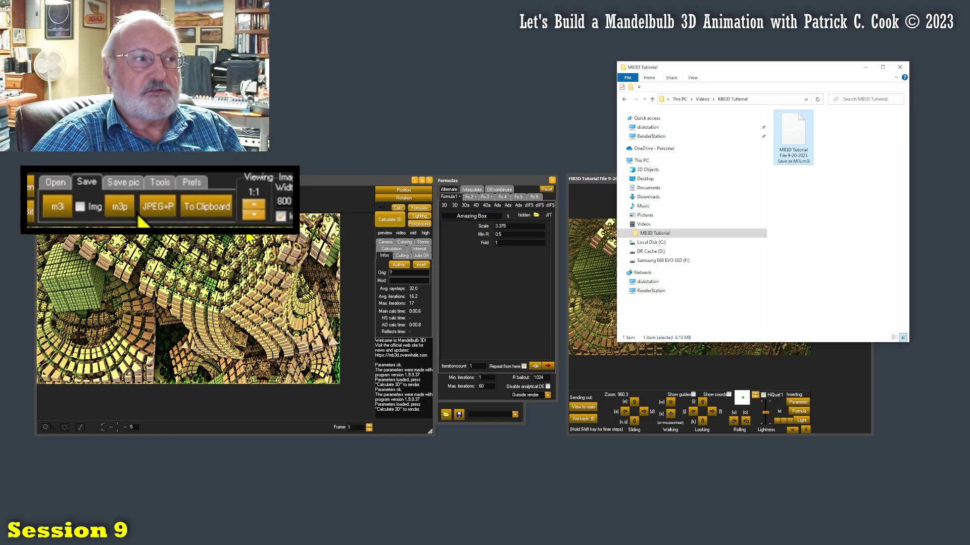
- Review the second formula, the lighting and the post-processing settings, and return to the formulas
click(425, 208)
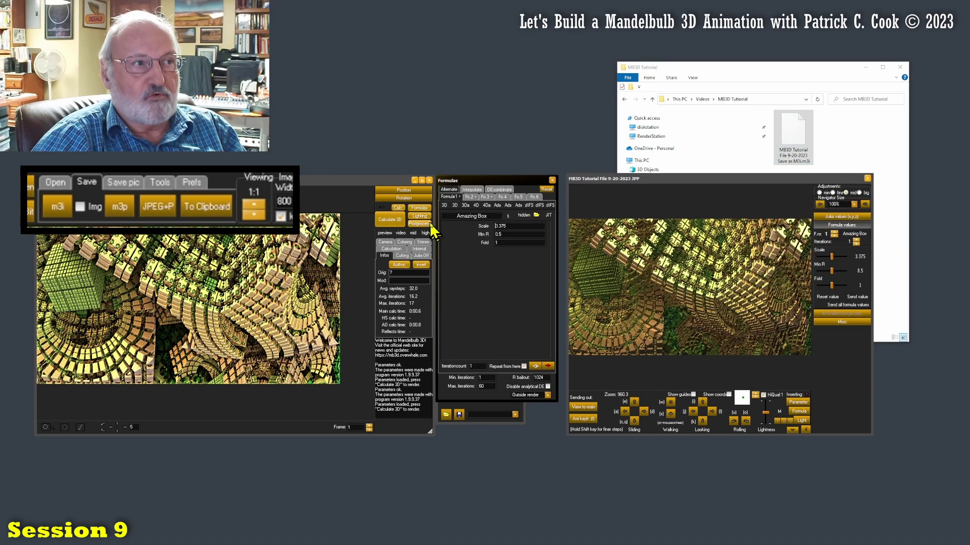
click(470, 198)
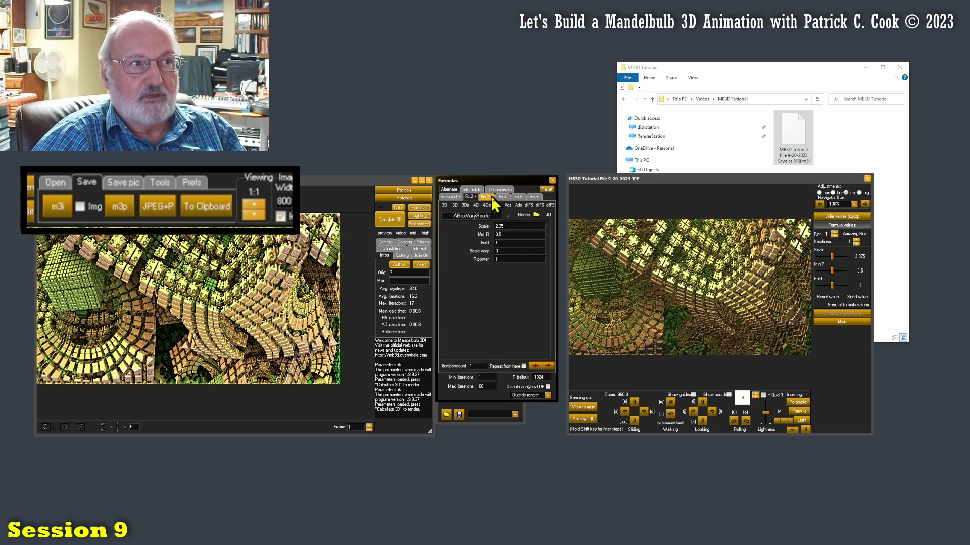
click(420, 217)
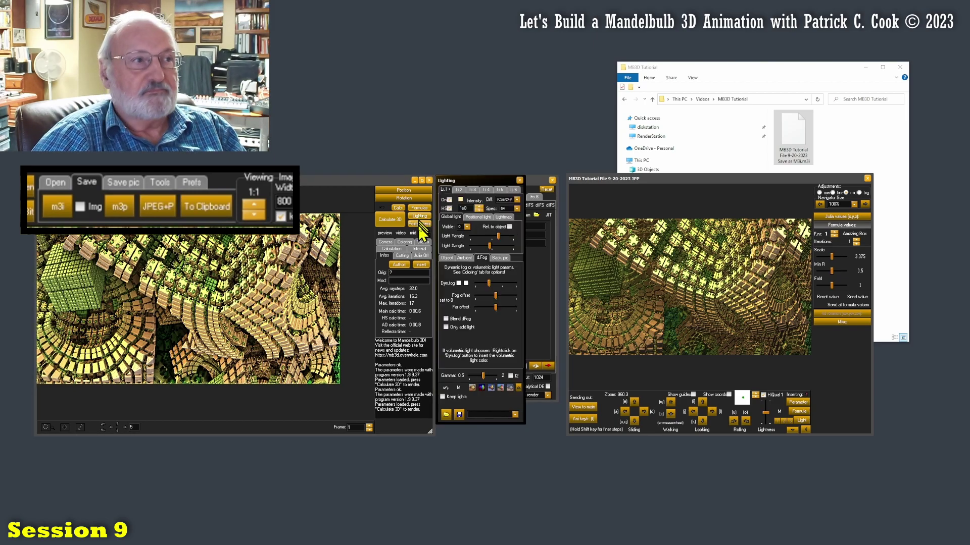
click(419, 224)
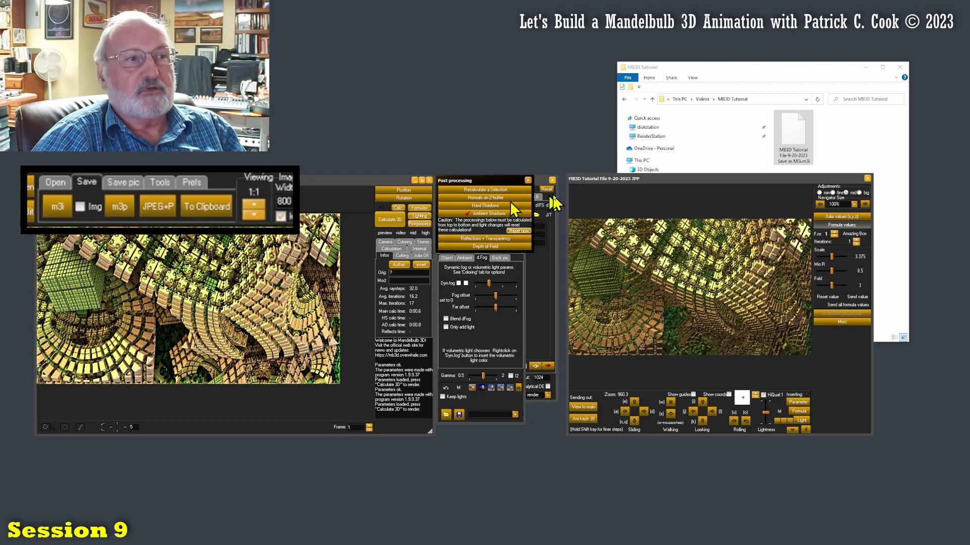
click(418, 208)
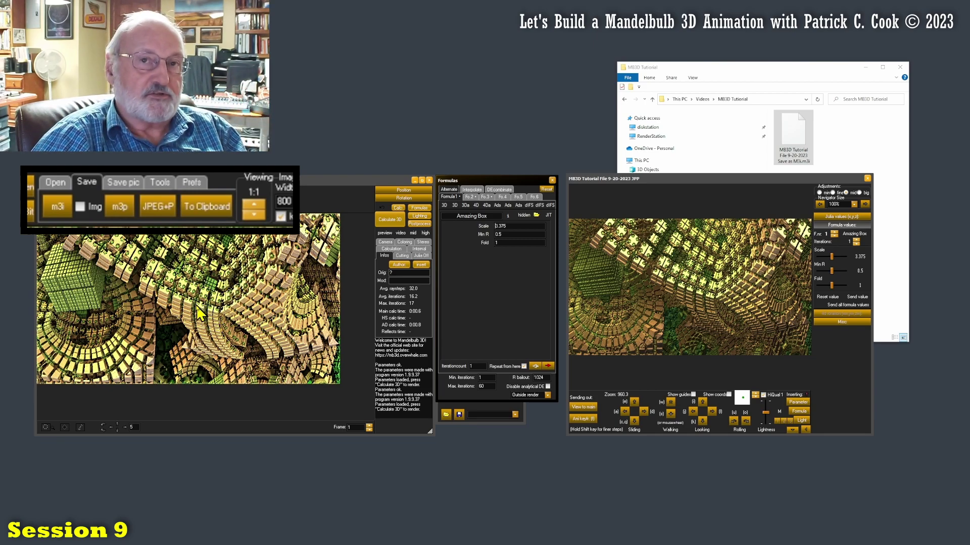
- Save the parameters as an m3p file named "MB3D Tutorial File 9-20-2023 Save as M3p" and bring the MB3D Tutorial folder forward
click(140, 203)
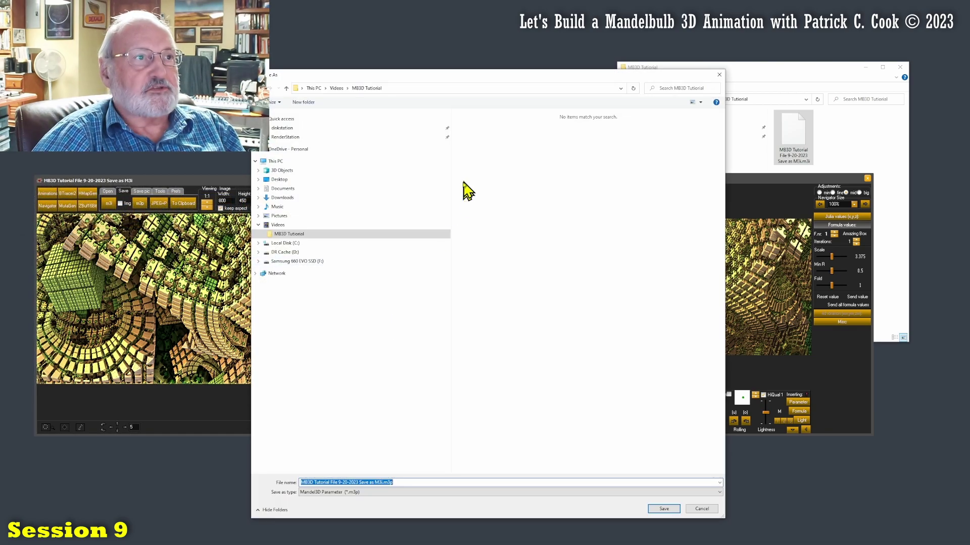
click(379, 482)
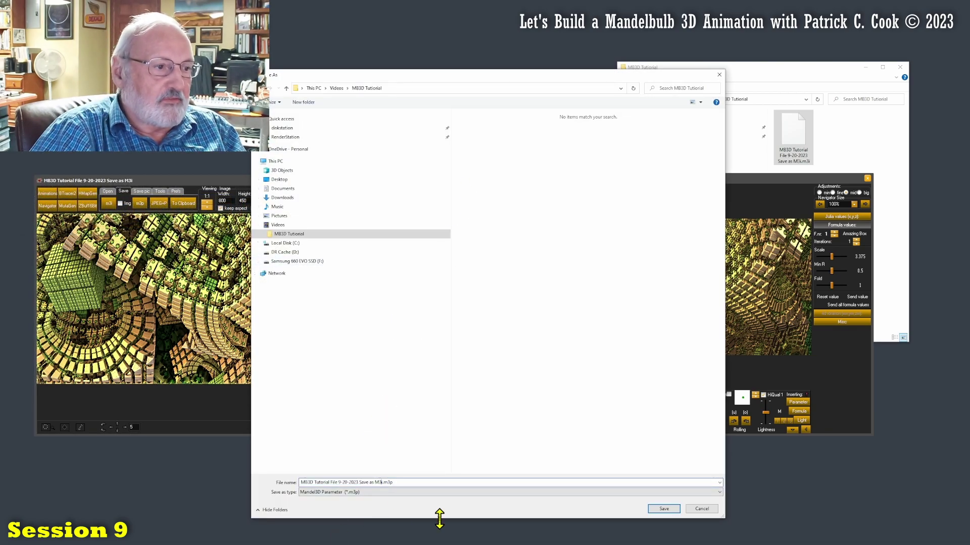
key(Delete)
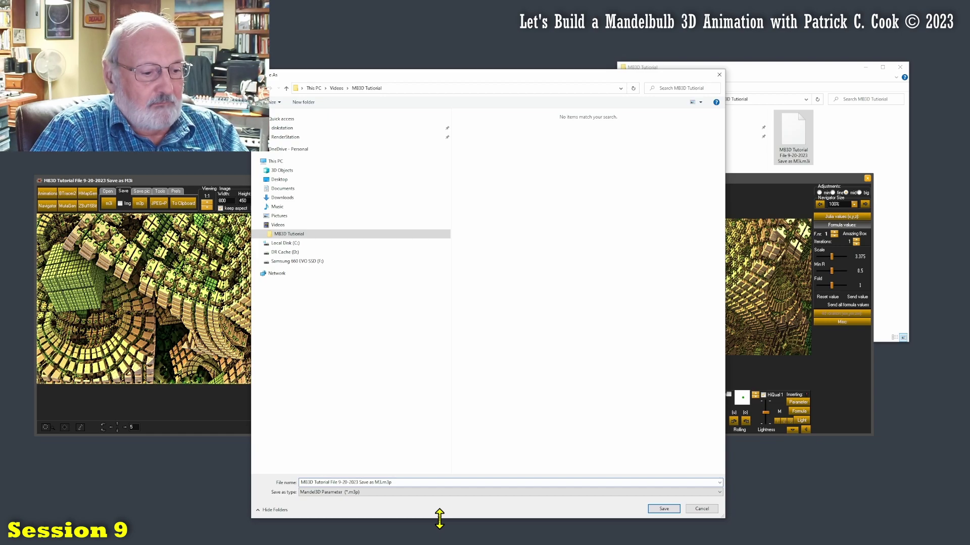
text(p)
click(663, 509)
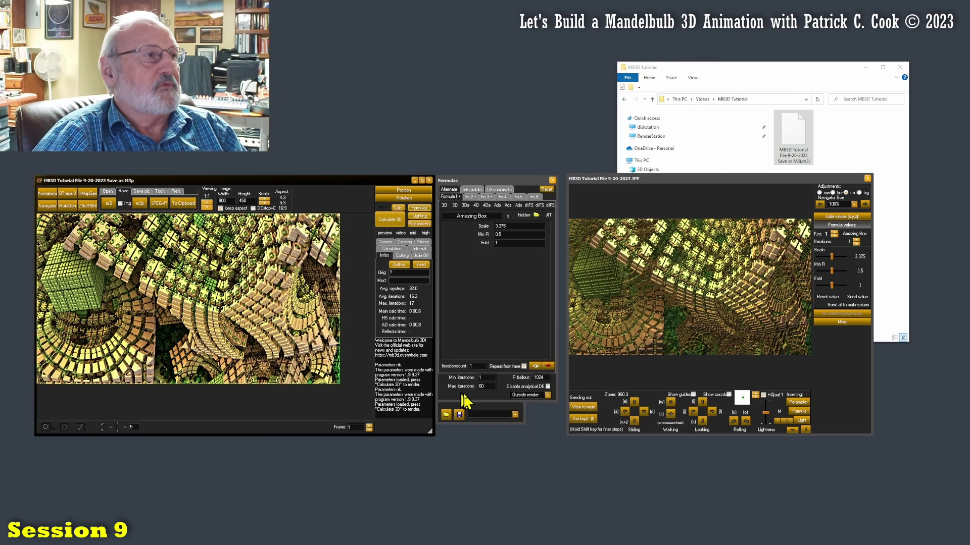
click(805, 71)
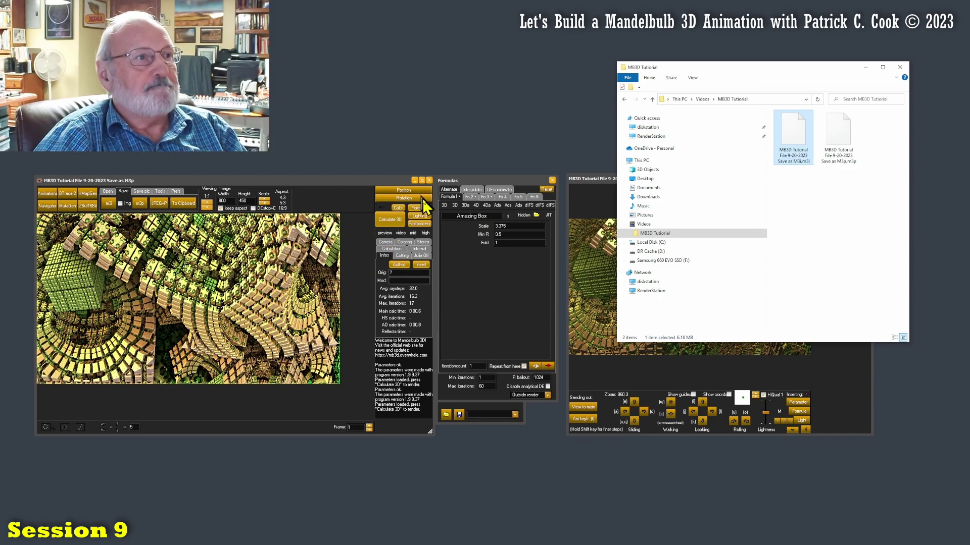
- Restart the program and open the saved "MB3D Tutorial File 9-20-2023 Save as M3i" file, checking its third formula
click(430, 180)
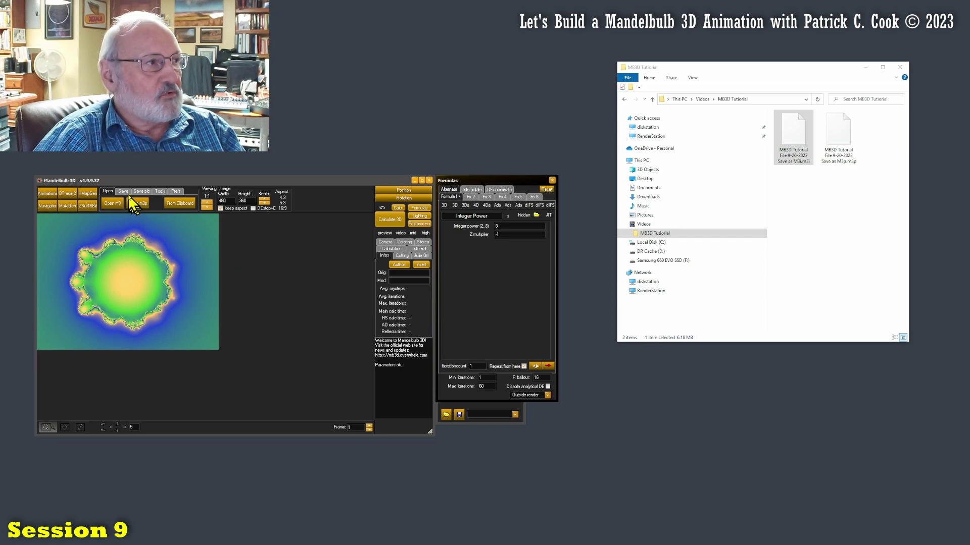
click(112, 202)
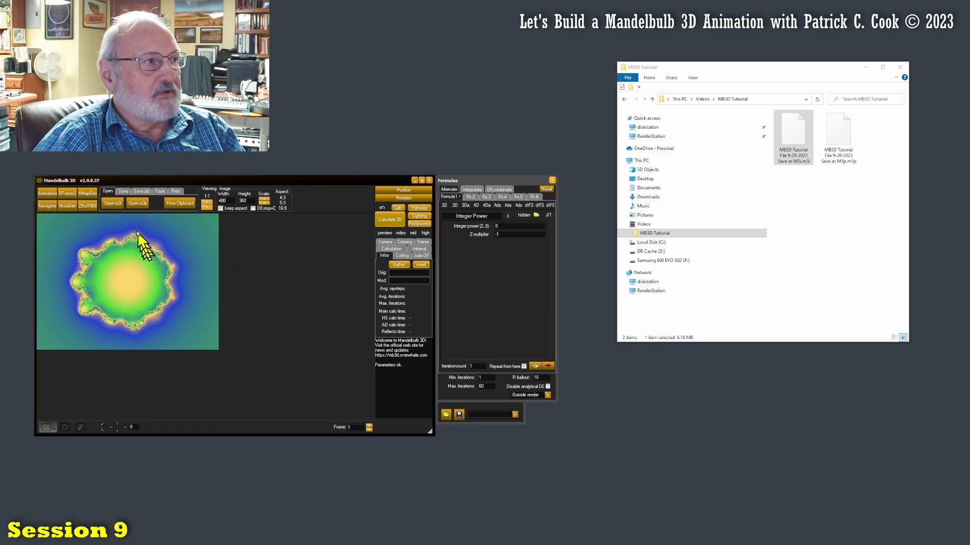
click(112, 203)
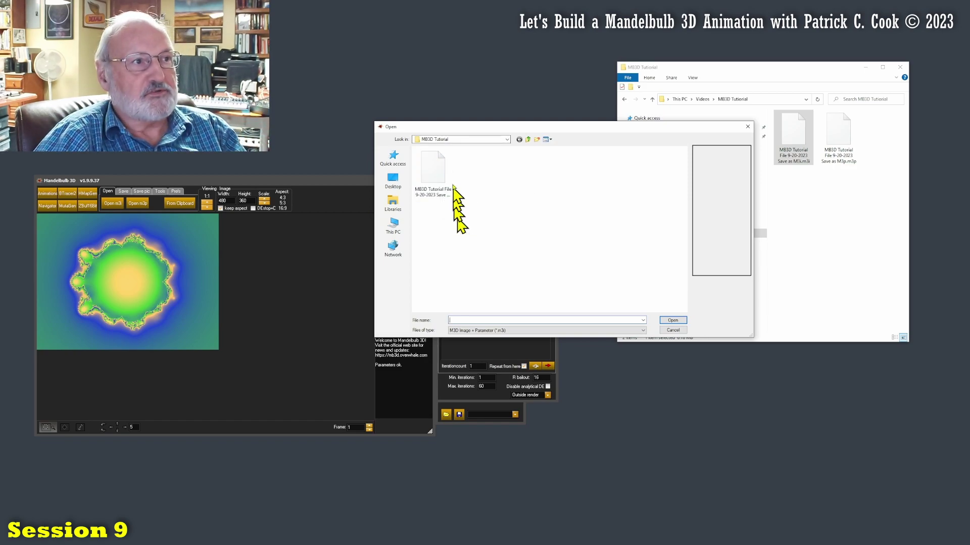
double_click(440, 178)
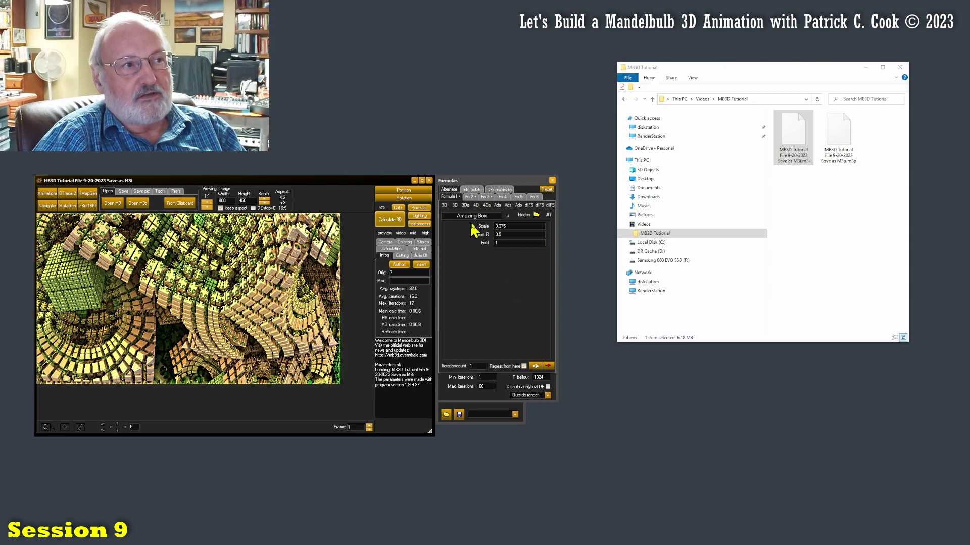
click(486, 197)
click(488, 198)
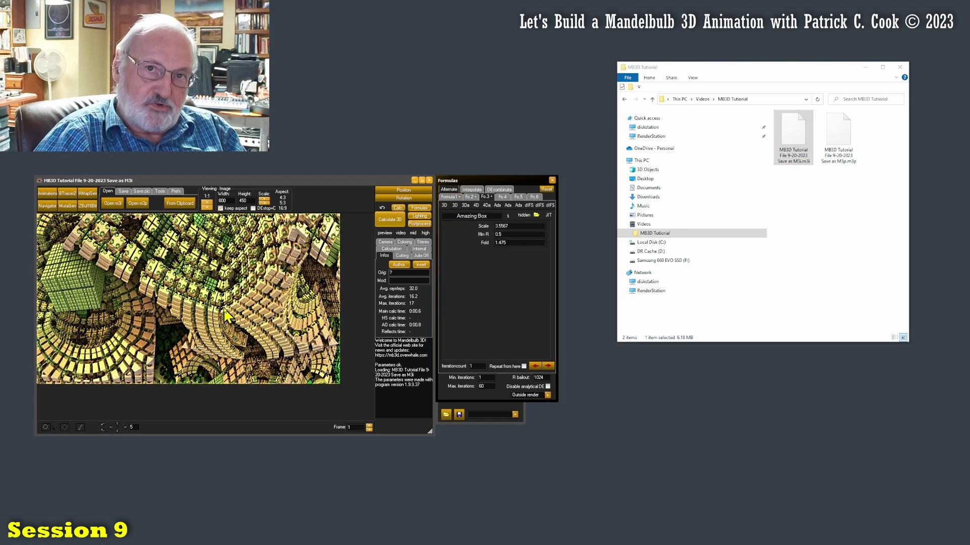
- Open the parameter file "MB3D Tutorial File 9-20-2023 Save as M3p.m3p" from the MB3D Tutorial folder
click(136, 203)
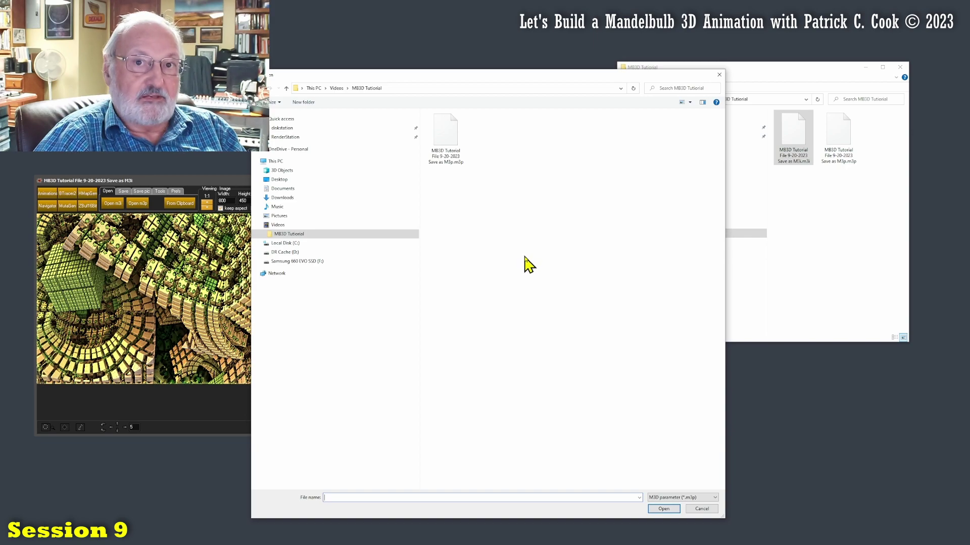
click(451, 142)
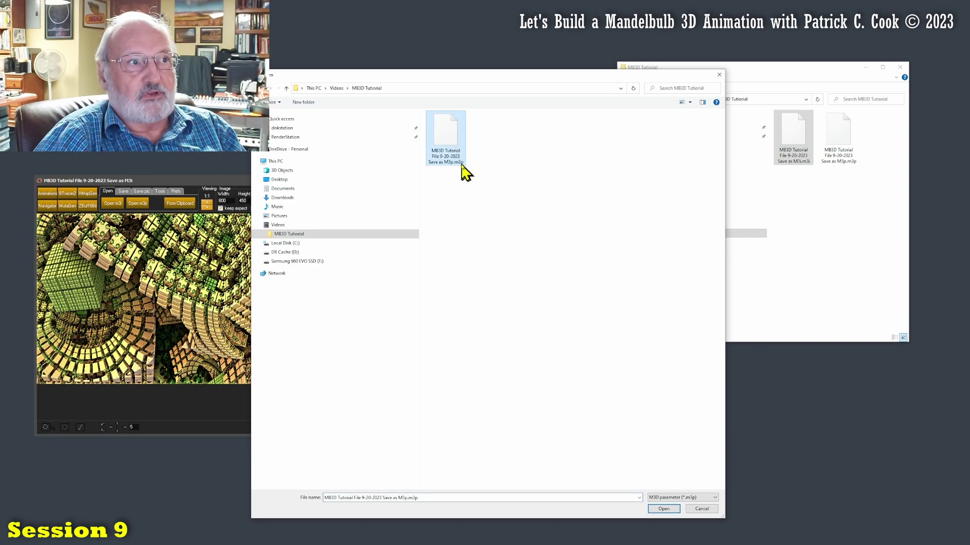
click(663, 508)
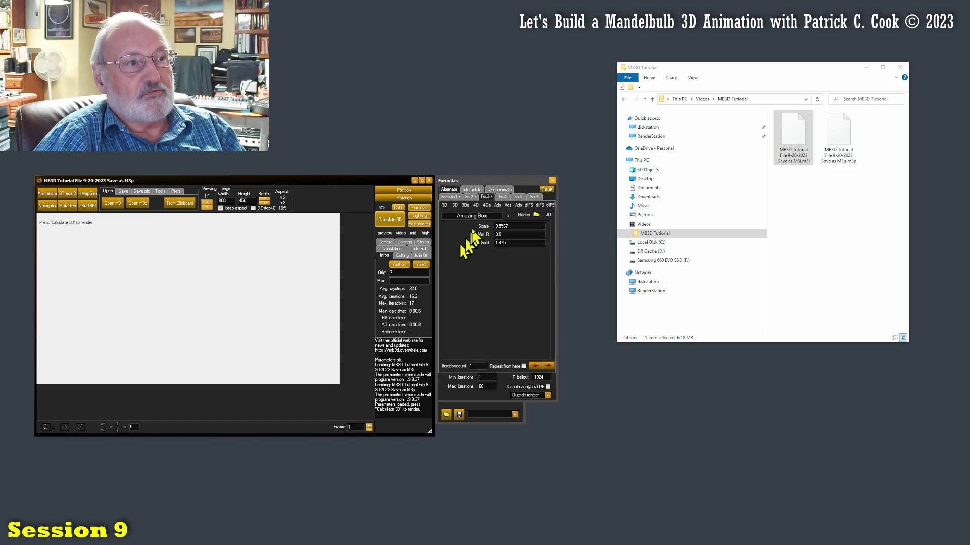
- Check the first and third formulas of the loaded m3p parameters and render the fractal with Calculate 3D
click(449, 197)
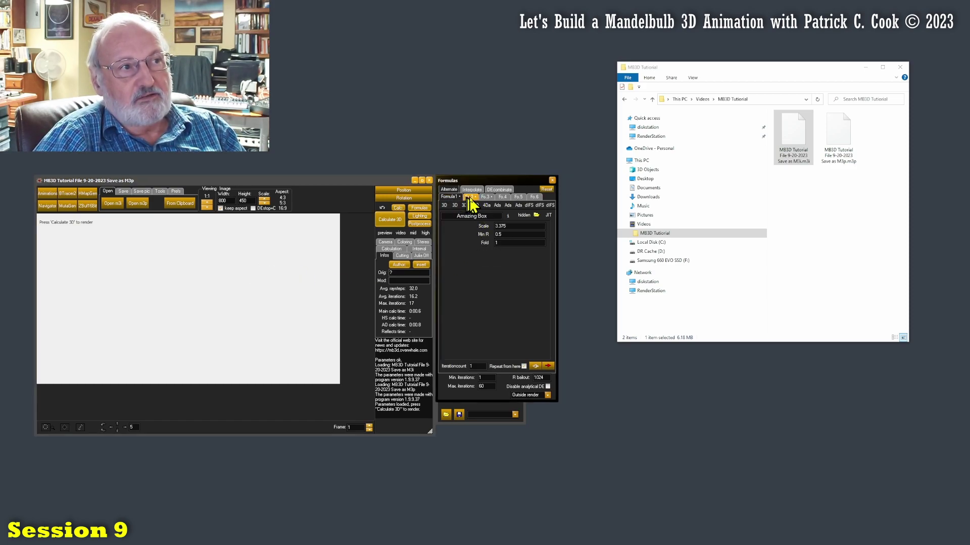
click(485, 197)
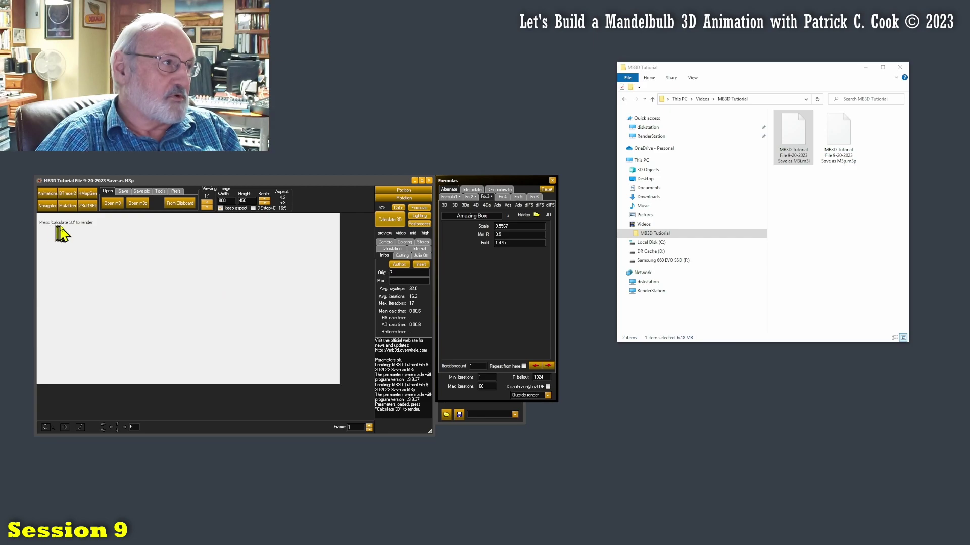
click(395, 217)
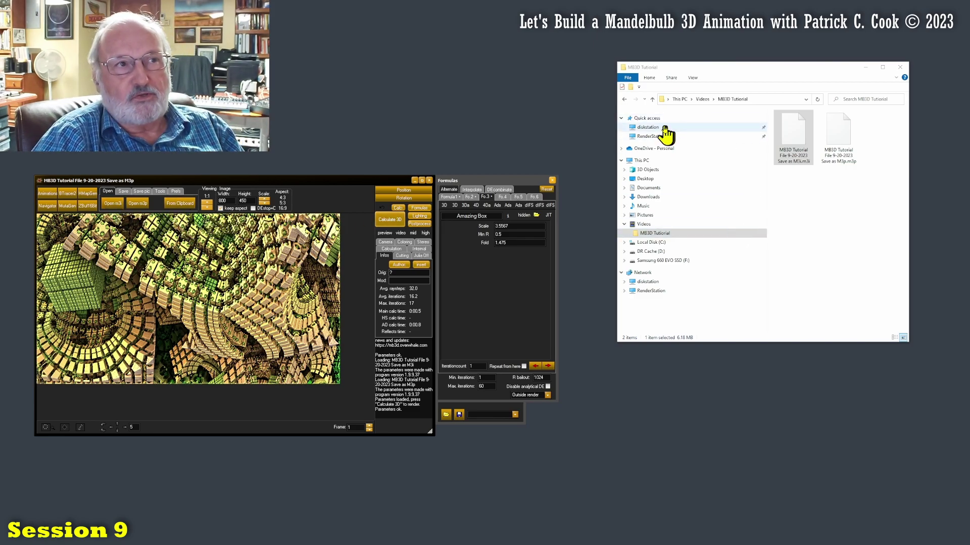
- Show the MB3D Tutorial folder in details layout and compare the sizes of the m3i and m3p files
click(697, 83)
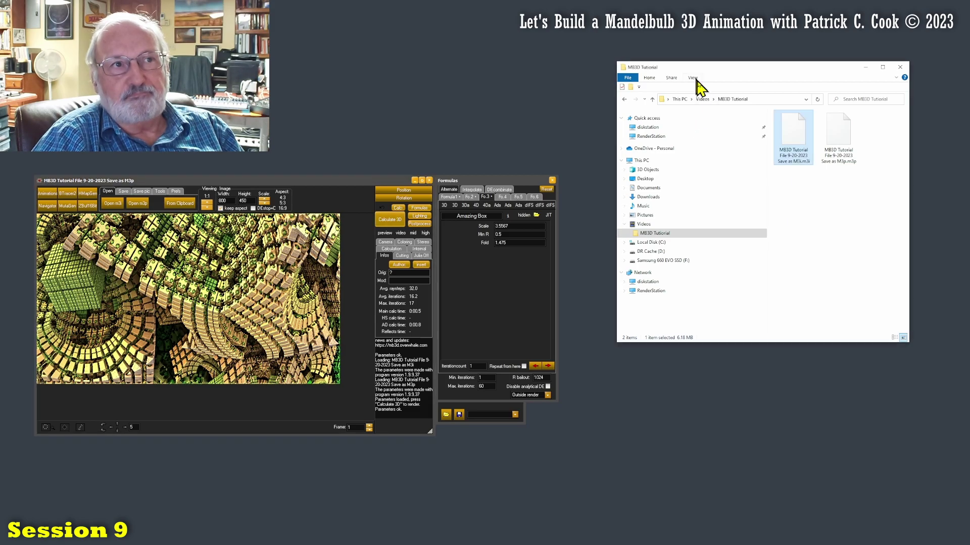
click(693, 78)
click(728, 105)
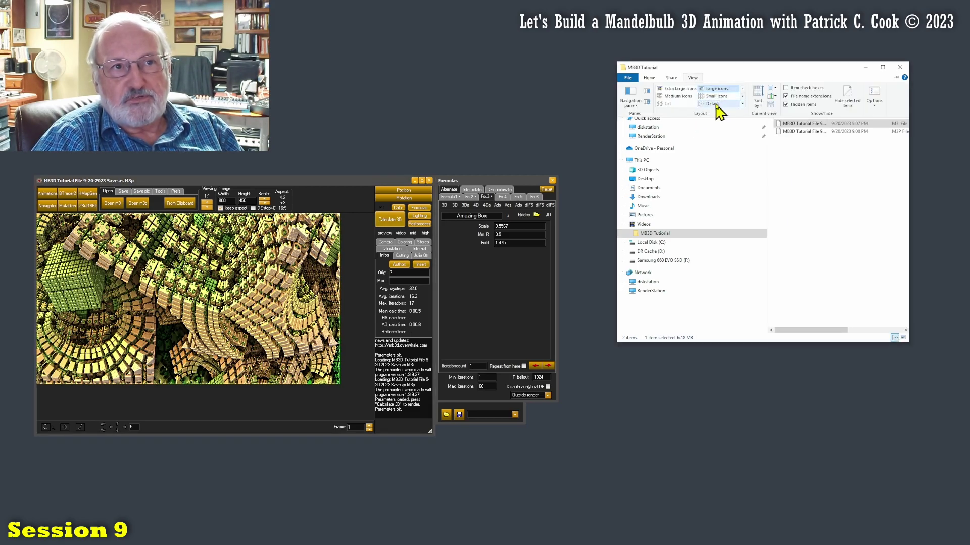
drag(813, 331, 865, 332)
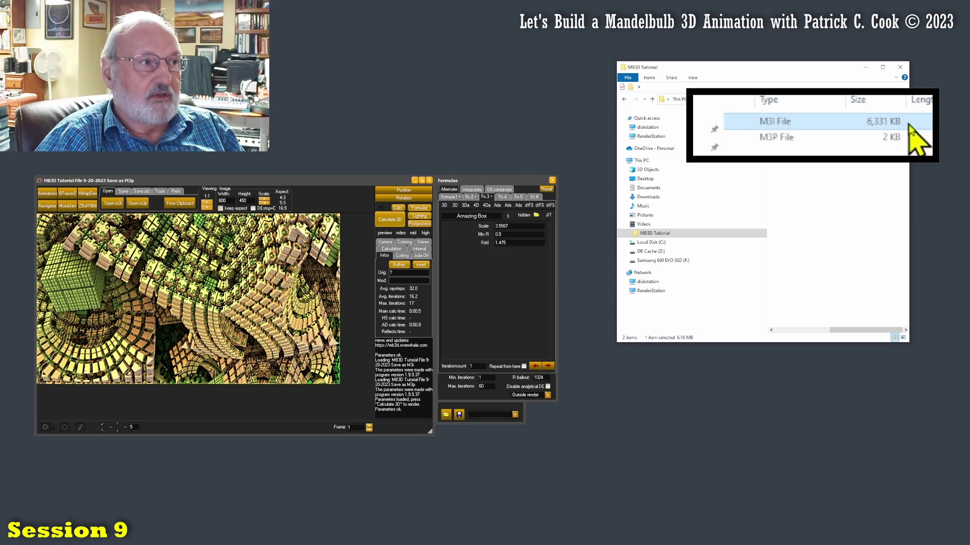
click(790, 140)
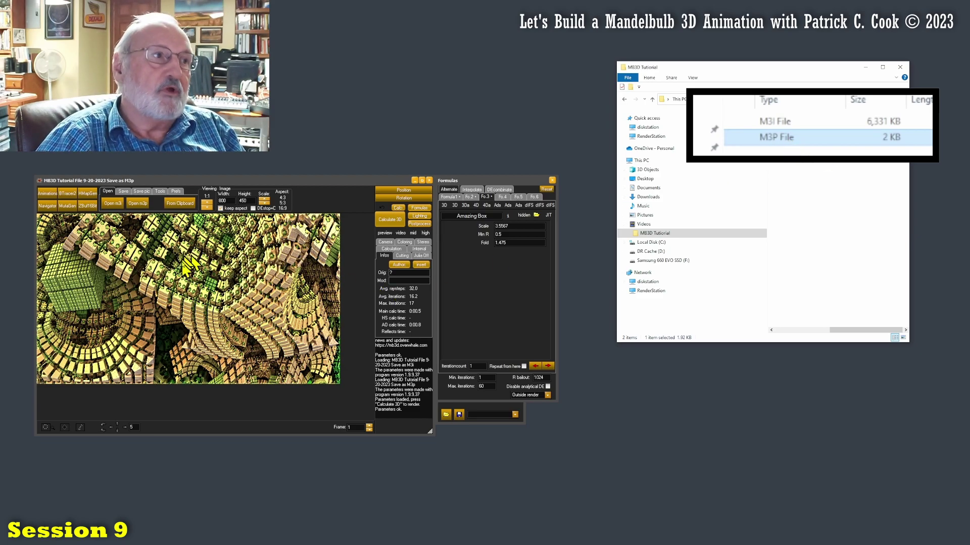
click(806, 123)
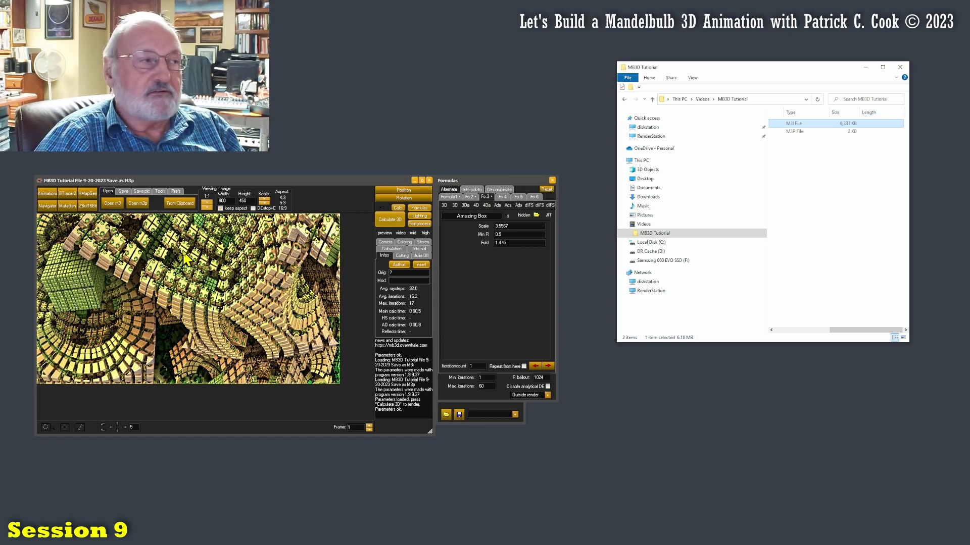
- Save the render as a JPEG together with its parameters, named "MB3D Tutorial File 9-20-2023 Save with JPG"
click(124, 192)
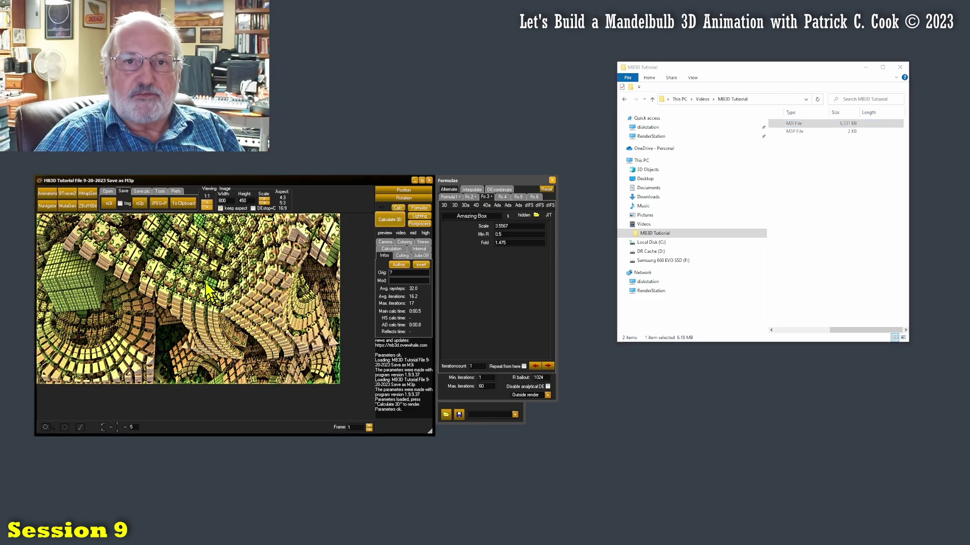
click(158, 203)
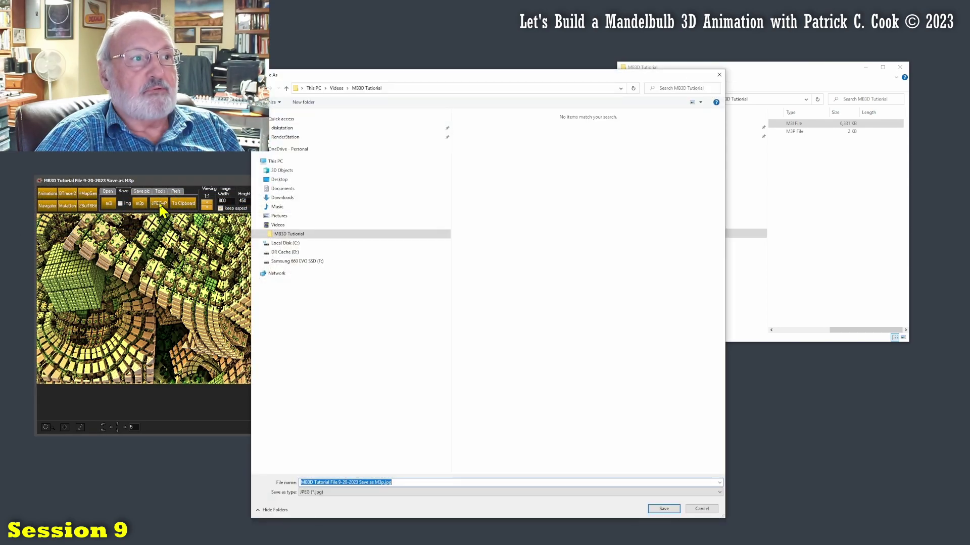
click(370, 482)
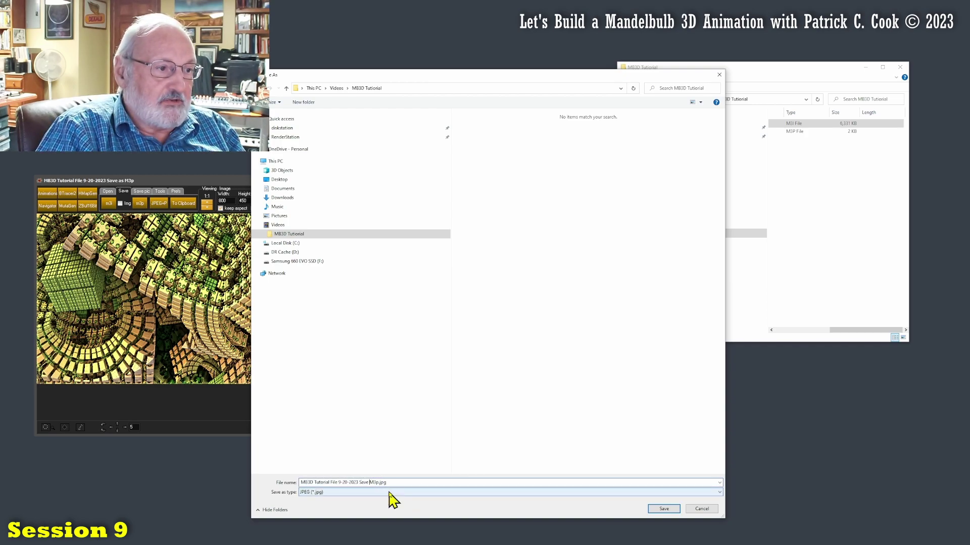
text(wi)
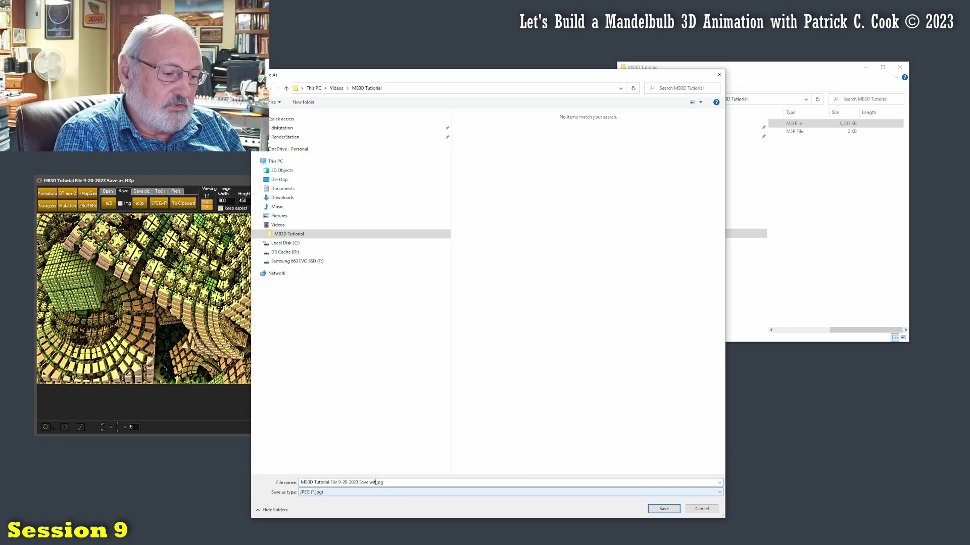
text(th JPG)
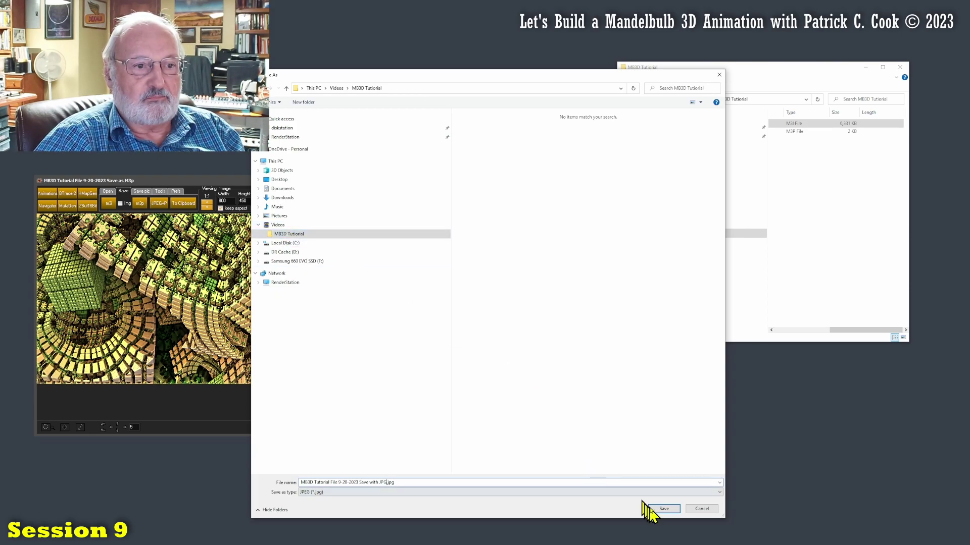
click(664, 509)
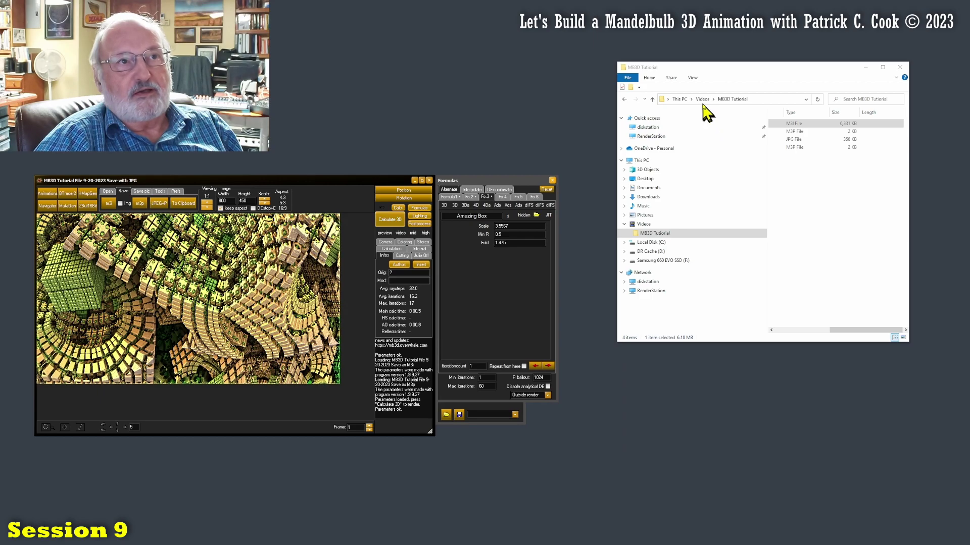
- Show the MB3D Tutorial folder as large icons and view the saved JPG, then select it together with the "Save as M3p" file
click(701, 87)
click(694, 78)
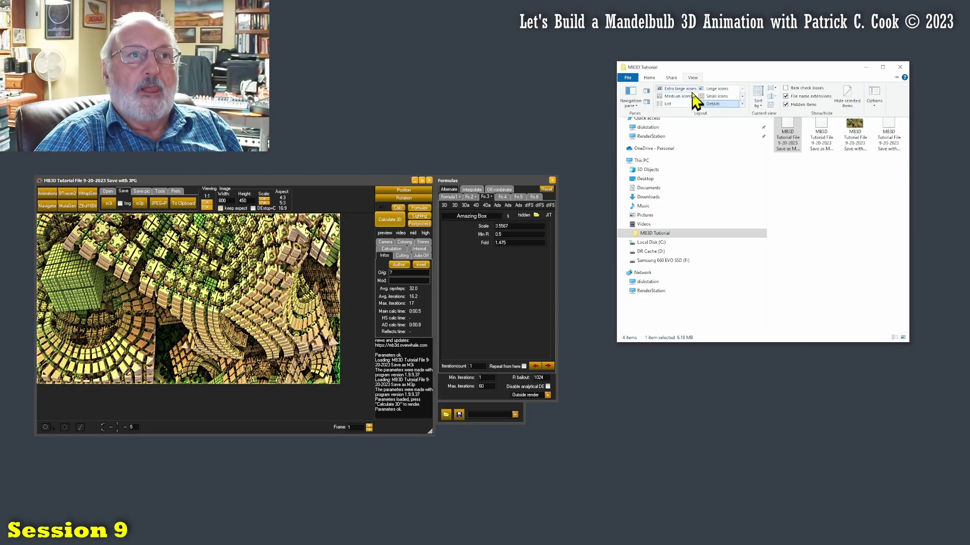
click(715, 89)
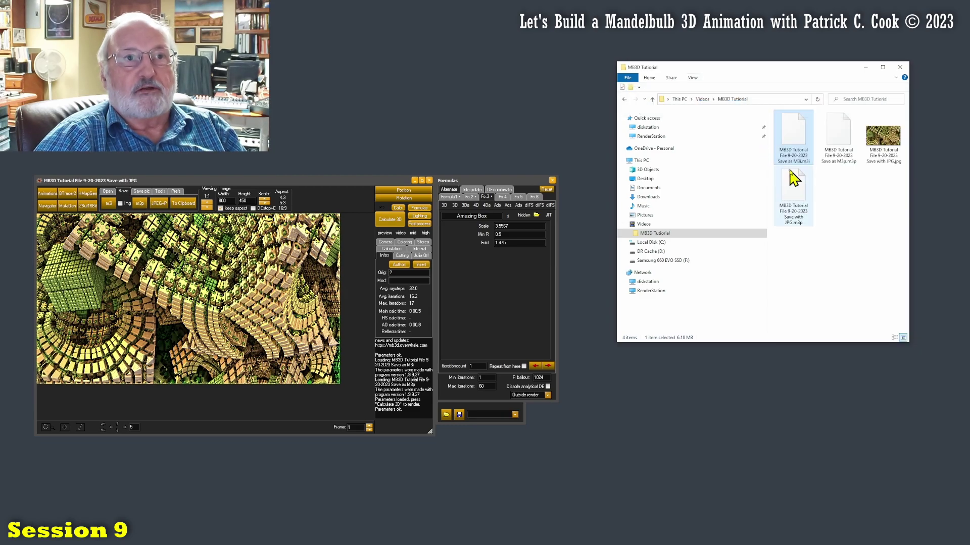
double_click(888, 151)
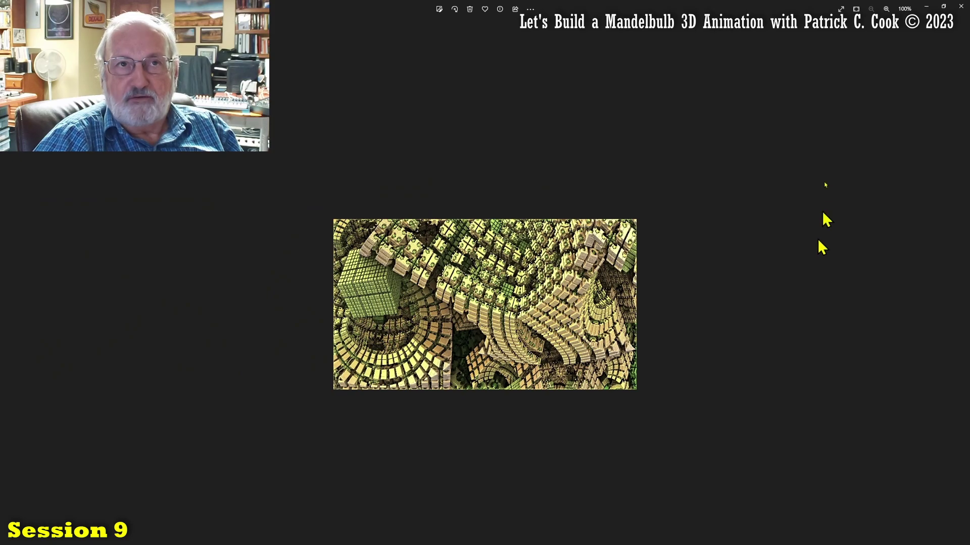
click(961, 6)
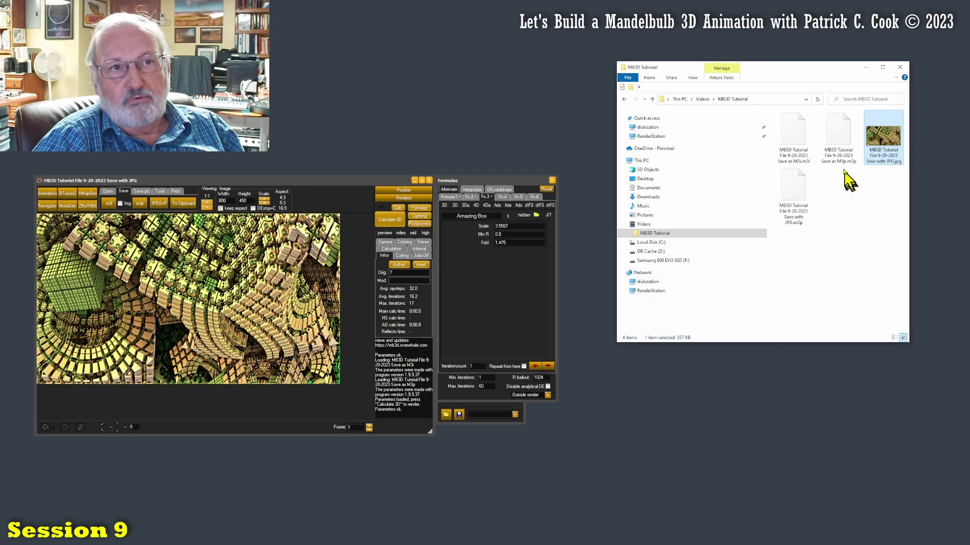
ctrl+click(837, 160)
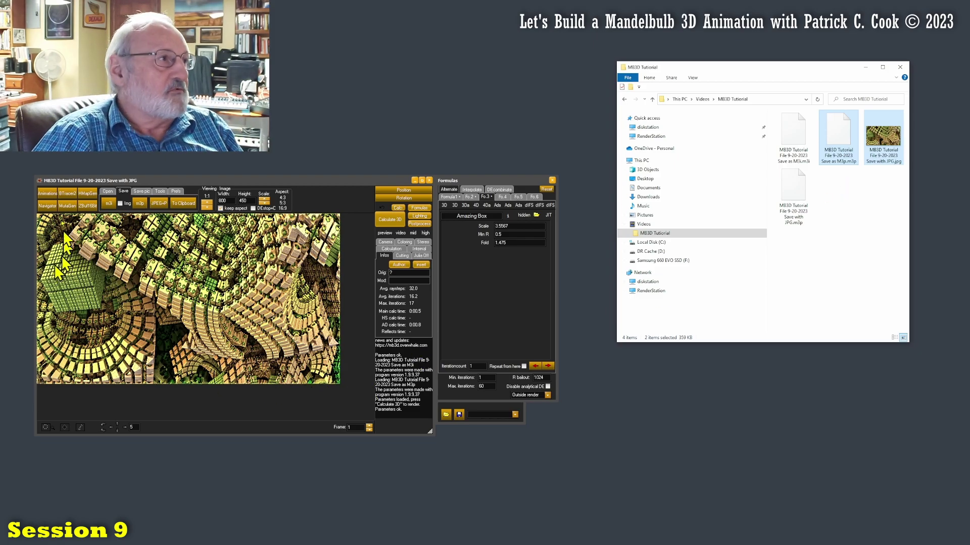
- In the Navigator, placed beside the Formulas window, set the first Amazing Box formula to Scale 2.725, Min R 1.8 and Fold 1.5
click(47, 206)
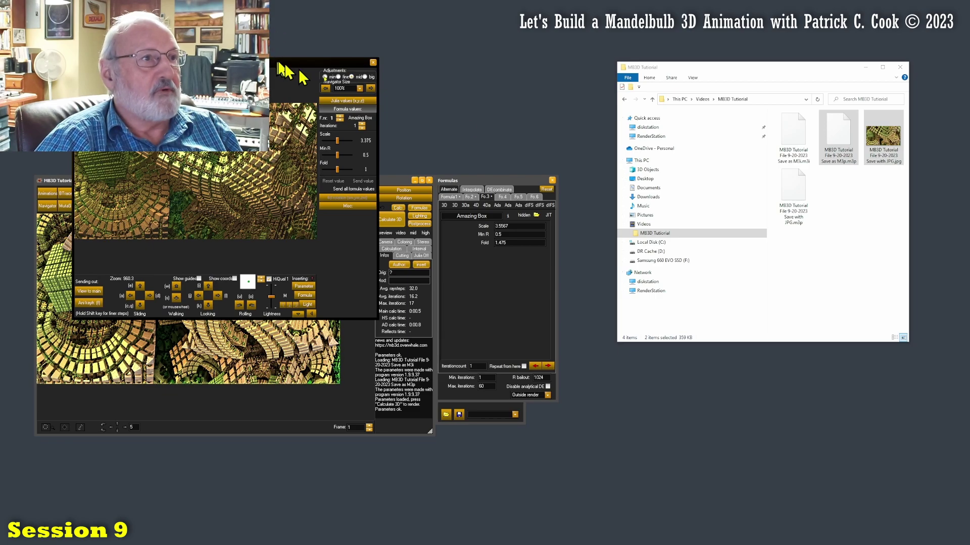
drag(267, 62, 756, 181)
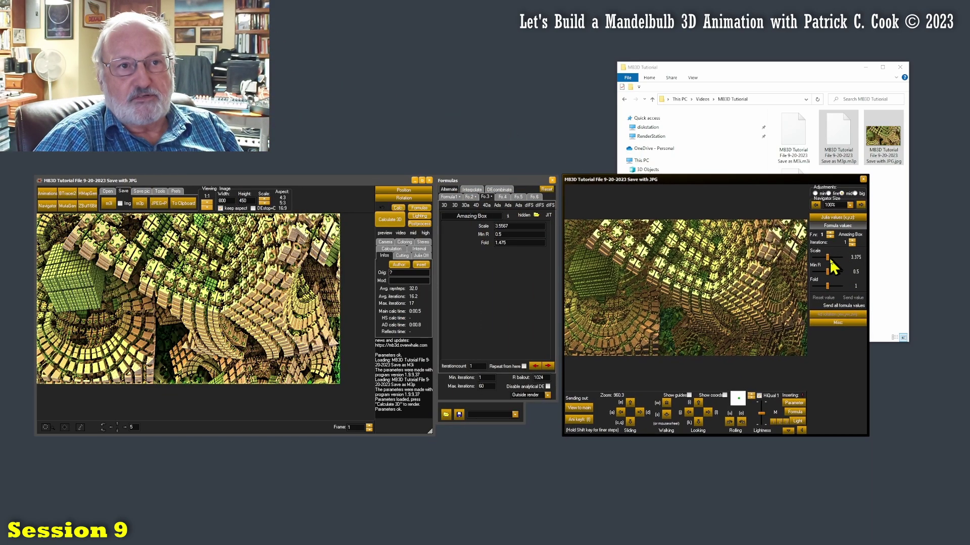
drag(829, 258, 817, 285)
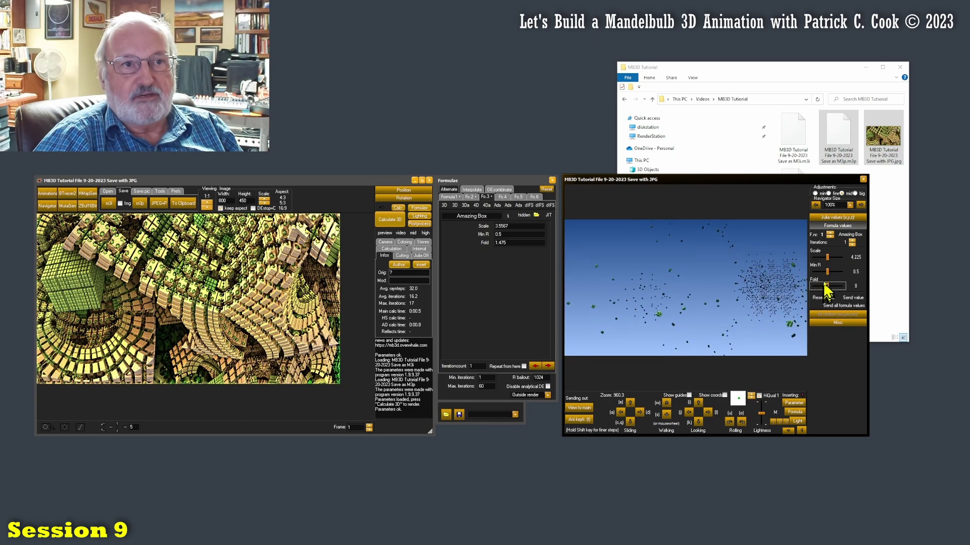
drag(834, 256, 843, 287)
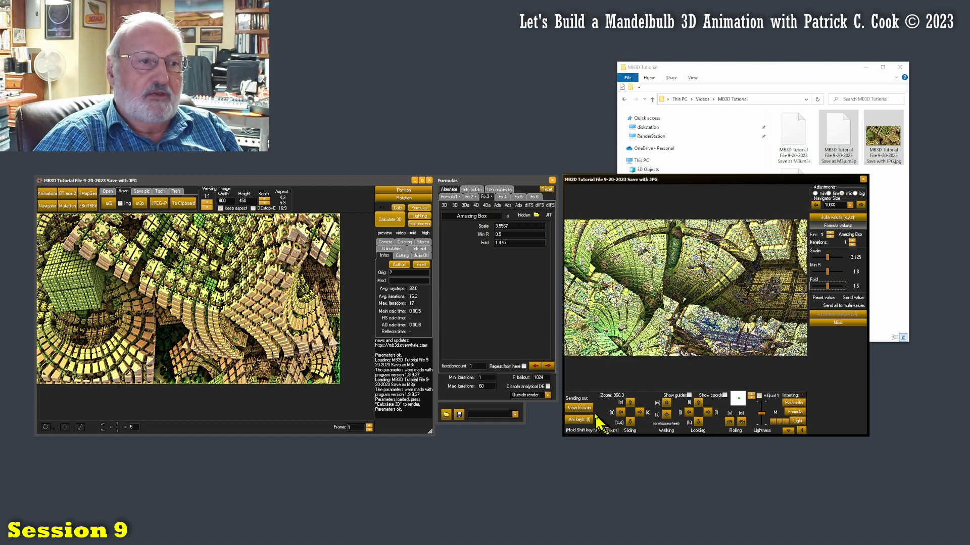
- Send the Navigator view to the main window and render it, checking the first formula's values
click(581, 409)
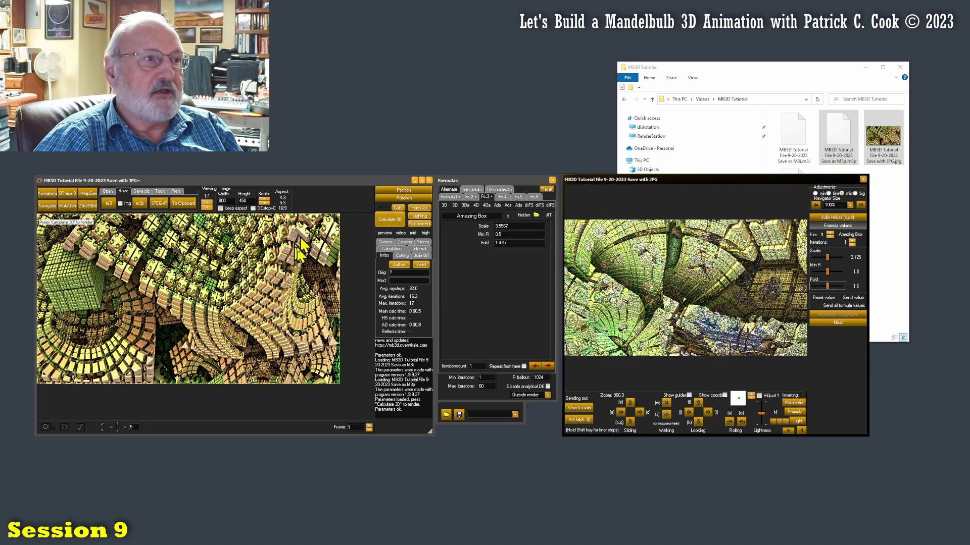
click(389, 220)
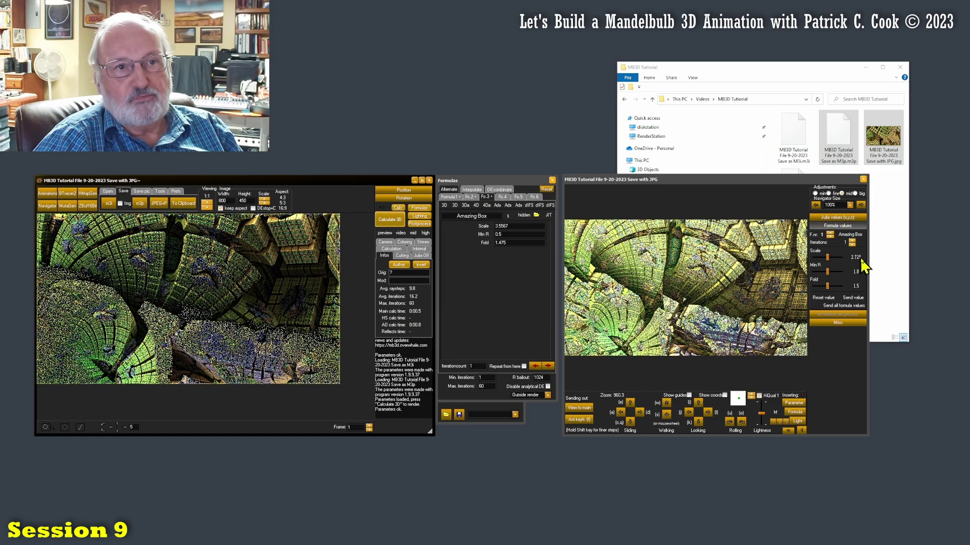
click(453, 198)
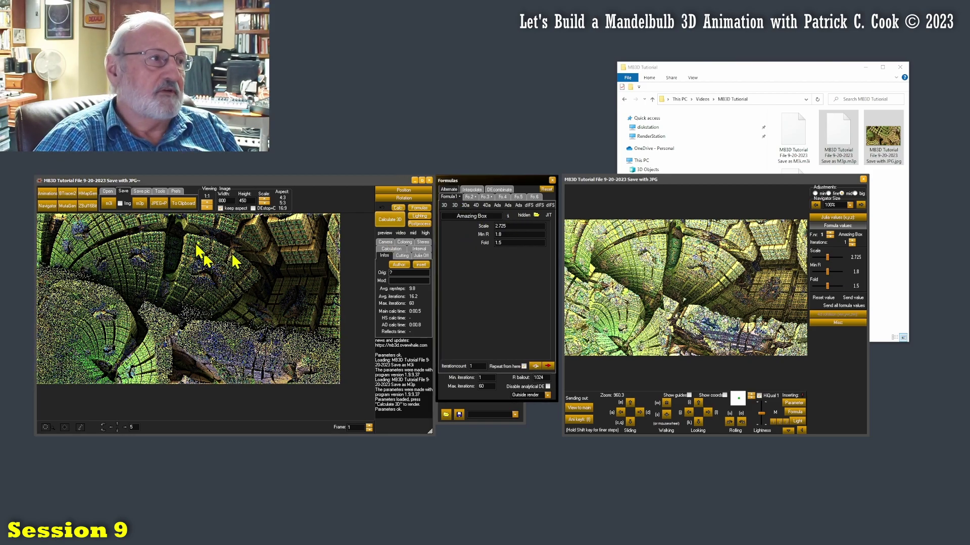
- Save the new render as JPEG plus parameters, named "MB3D Tutorial File 9-20-2023 Save with JPG VERSION 2"
click(160, 204)
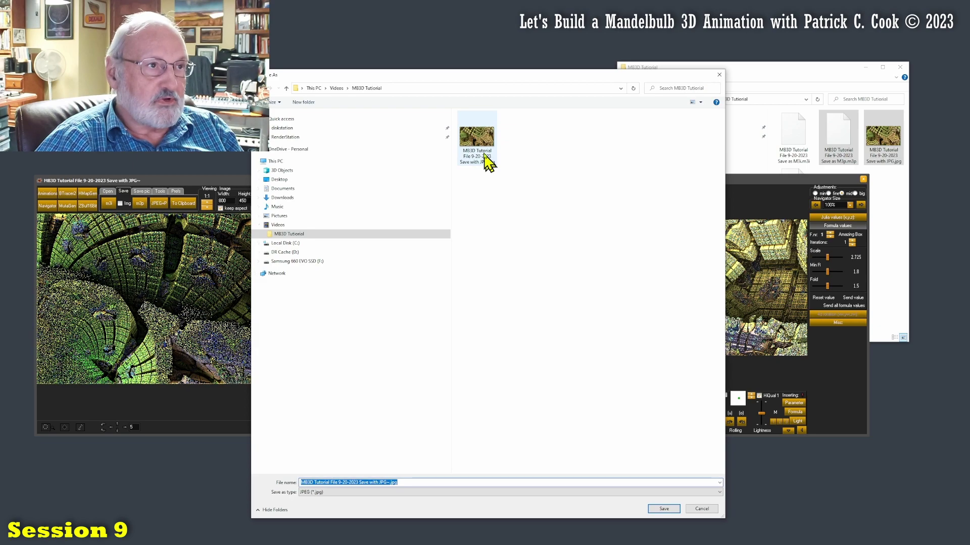
click(386, 480)
click(384, 481)
text(VERSION 2)
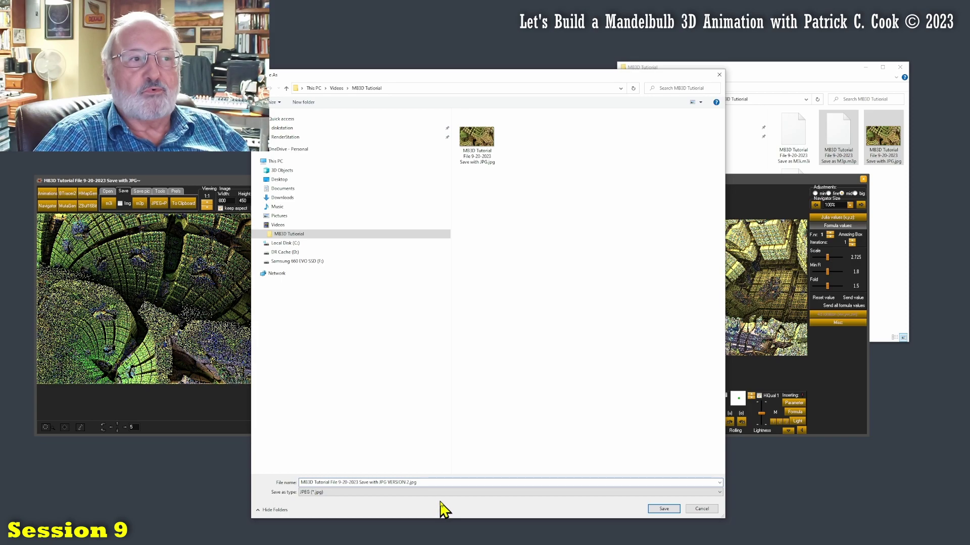
click(666, 510)
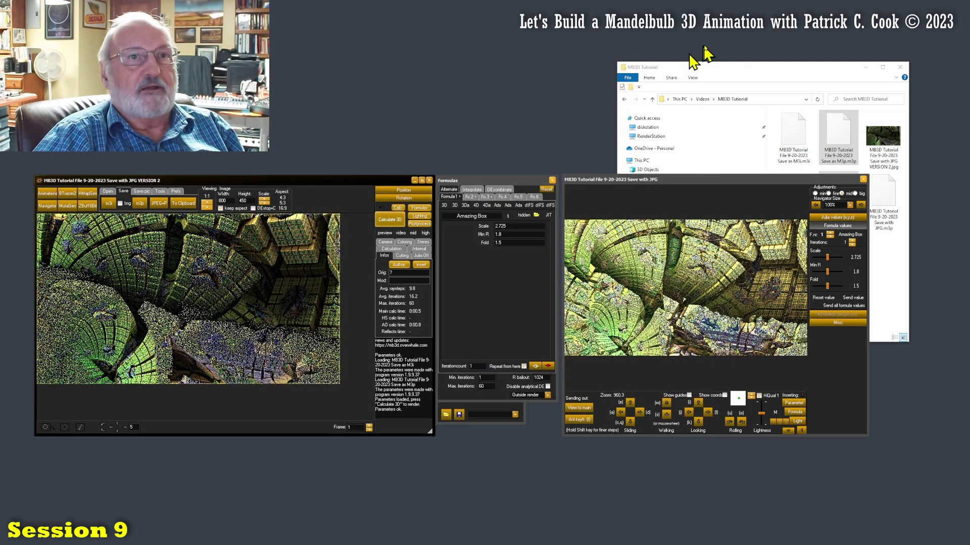
- Switch to the MB3D Tutorial folder, show its files as extra large icons and compare the two saved JPG previews
click(816, 71)
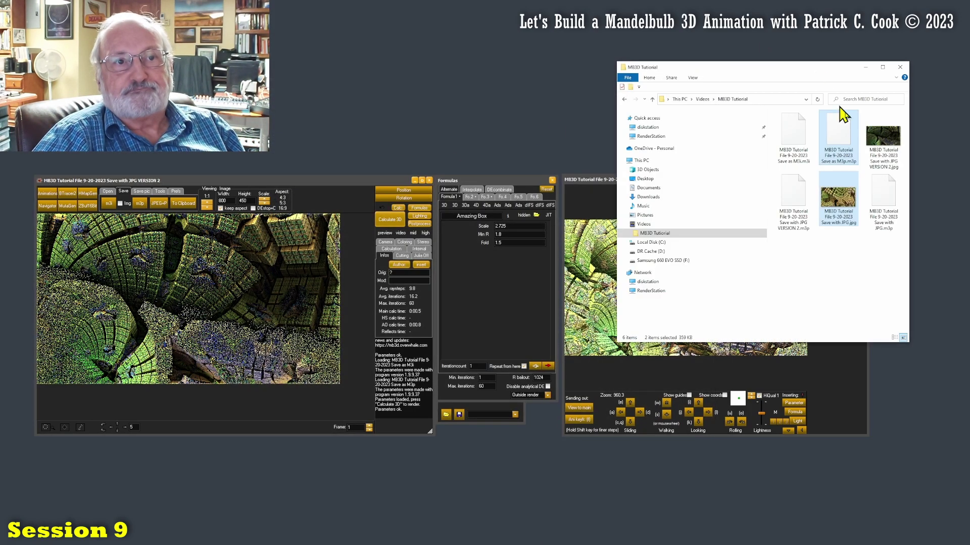
click(884, 147)
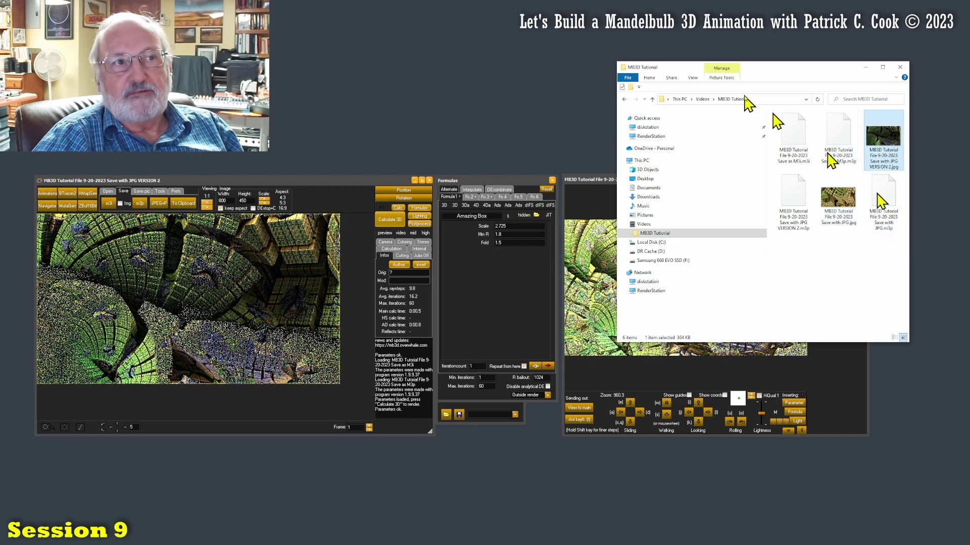
click(693, 79)
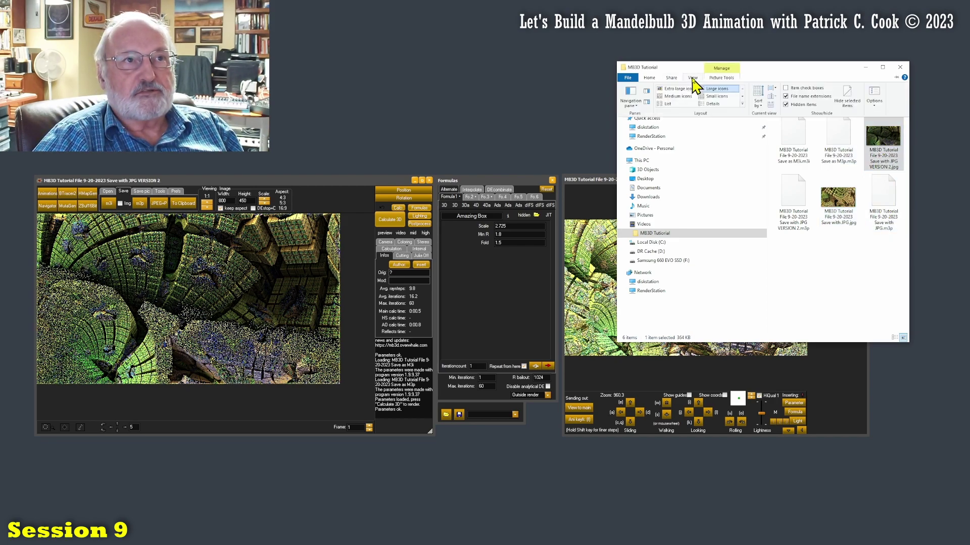
click(677, 90)
drag(906, 181, 909, 212)
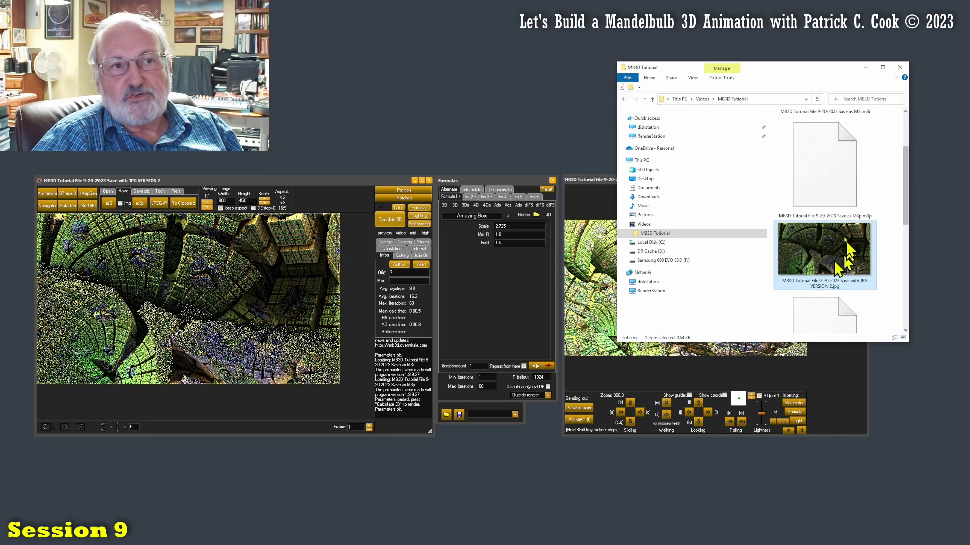
mouse_move(836, 260)
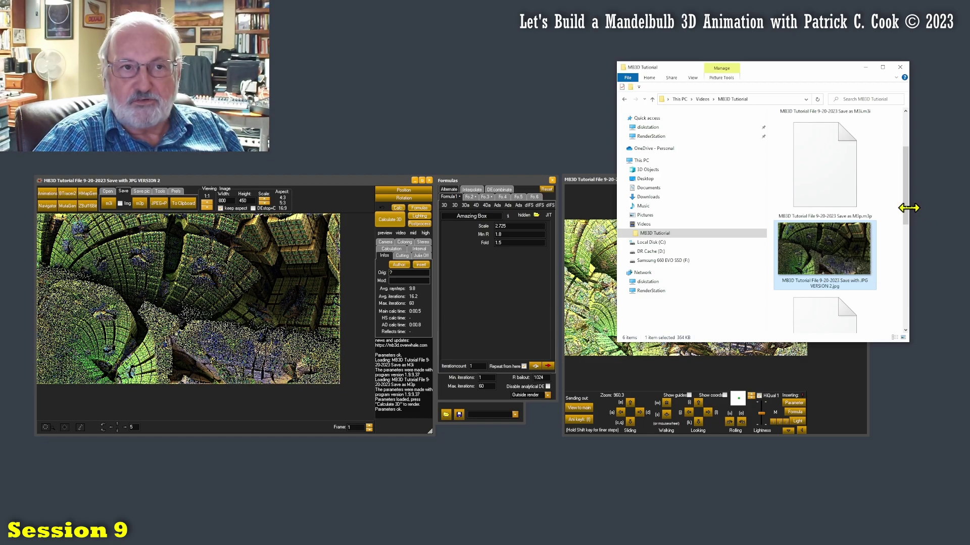
scroll(909, 210, down, 2)
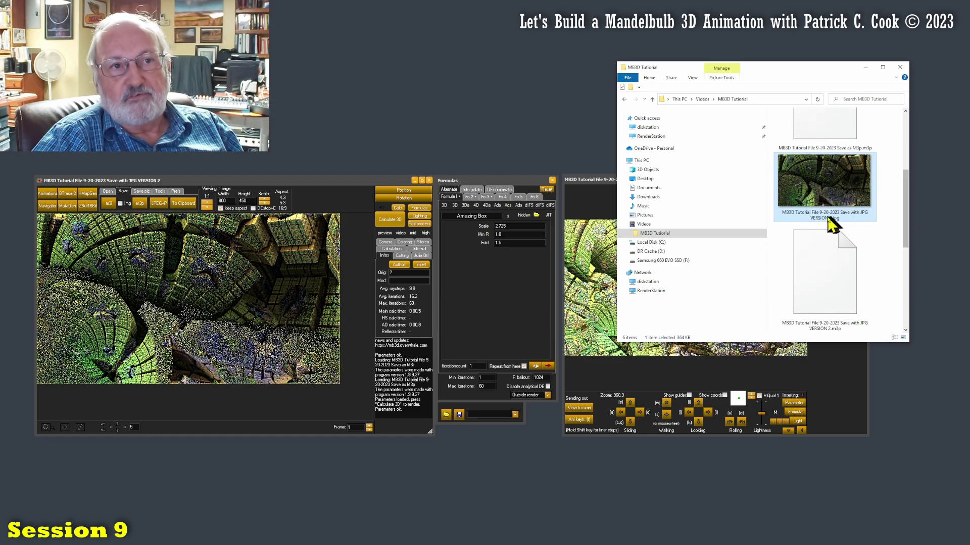
mouse_move(831, 226)
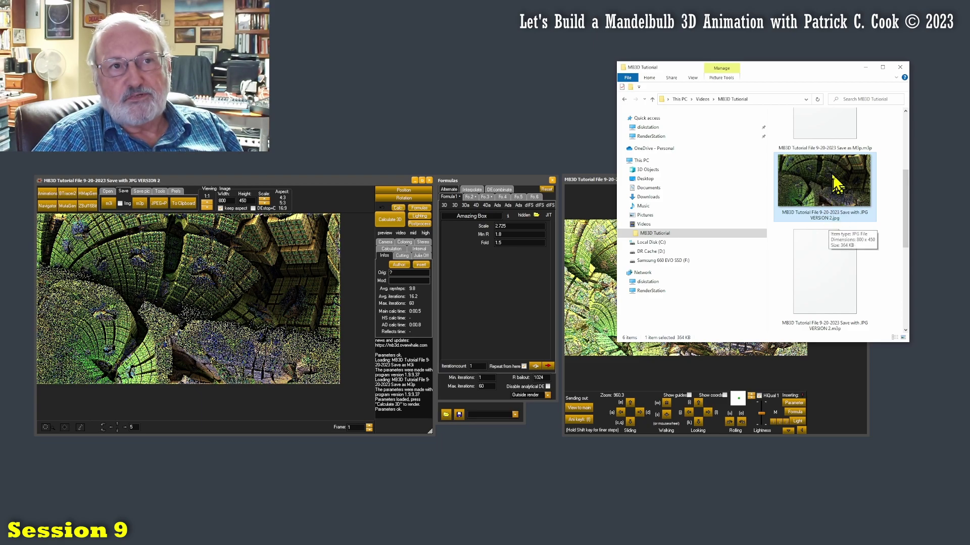
scroll(909, 210, down, 4)
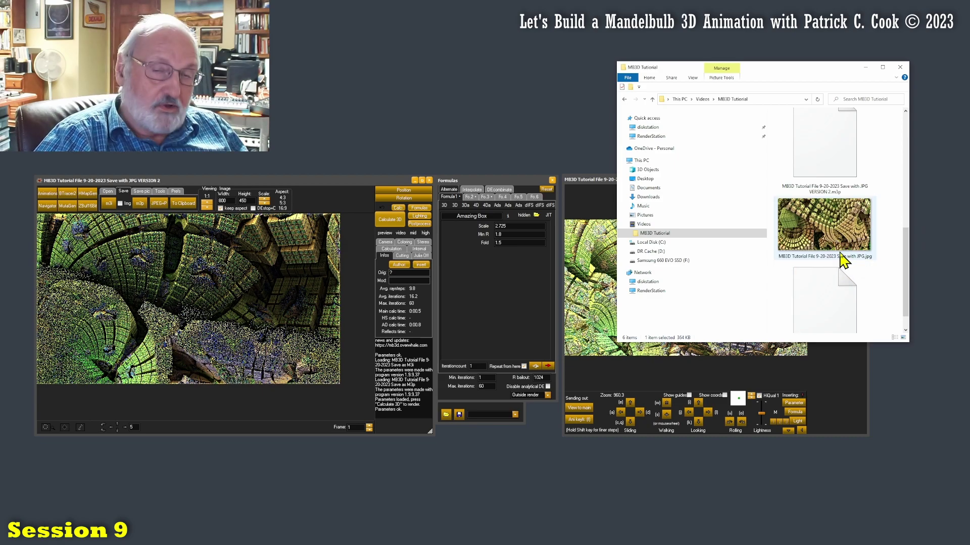
- Load "MB3D Tutorial File 9-20-2023 Save with JPG.m3p" from the folder into the Mandelbulb 3D main window and render it
drag(905, 267, 920, 283)
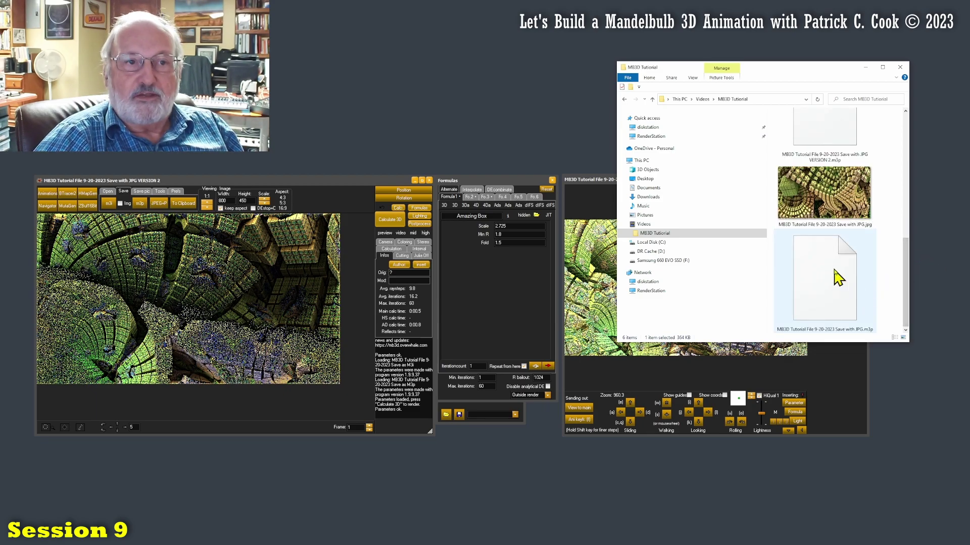
drag(834, 283, 263, 286)
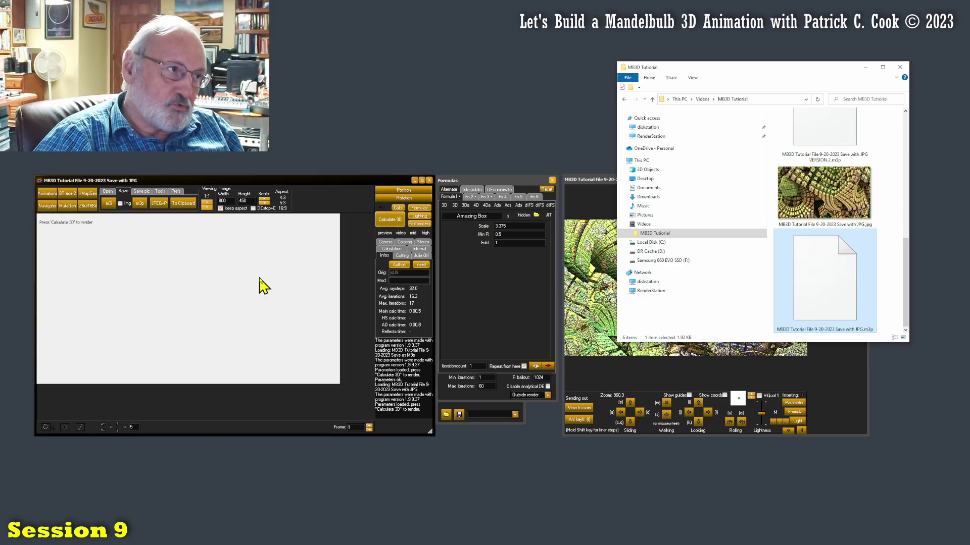
click(393, 218)
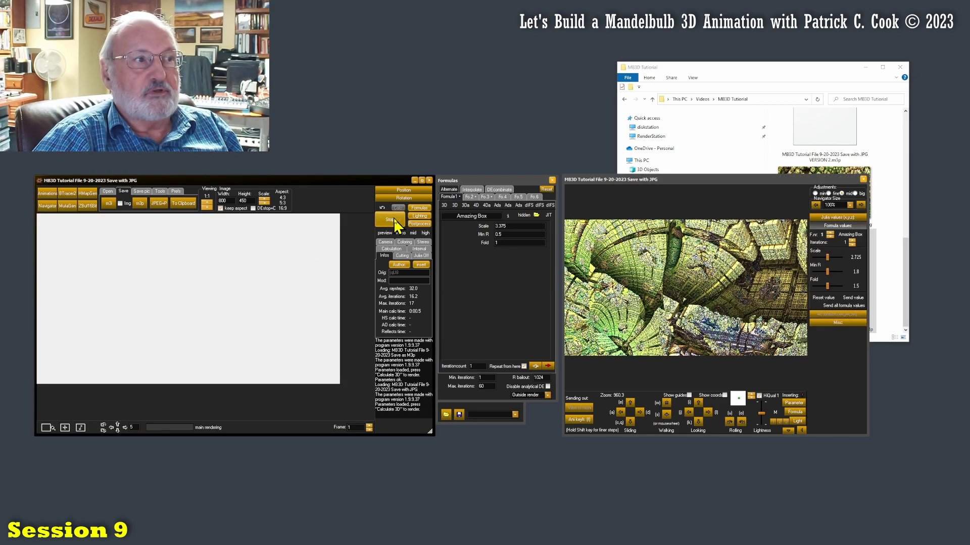
- Return to the folder, load "MB3D Tutorial File 9-20-2023 Save with JPG VERSION 2.m3p" into the Mandelbulb 3D main window and render it
click(801, 68)
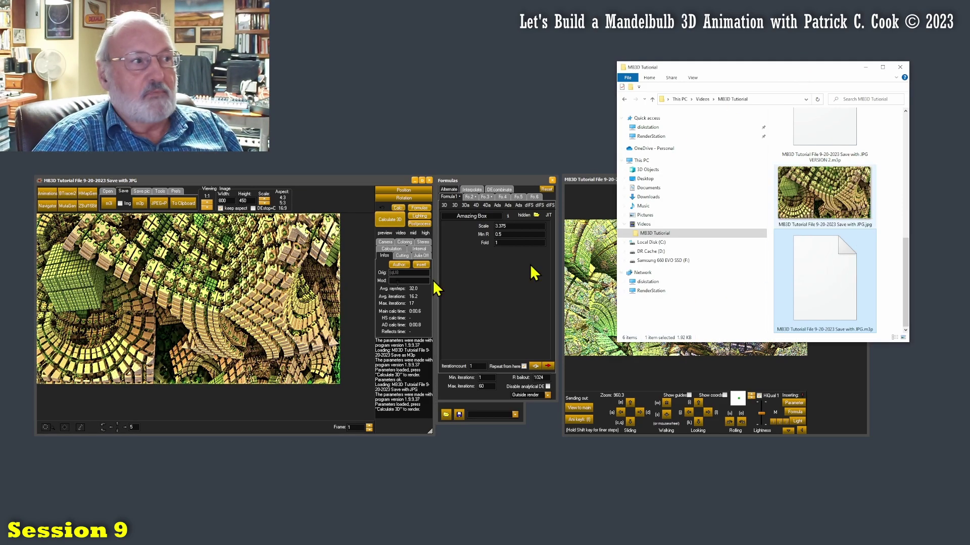
drag(906, 292, 920, 219)
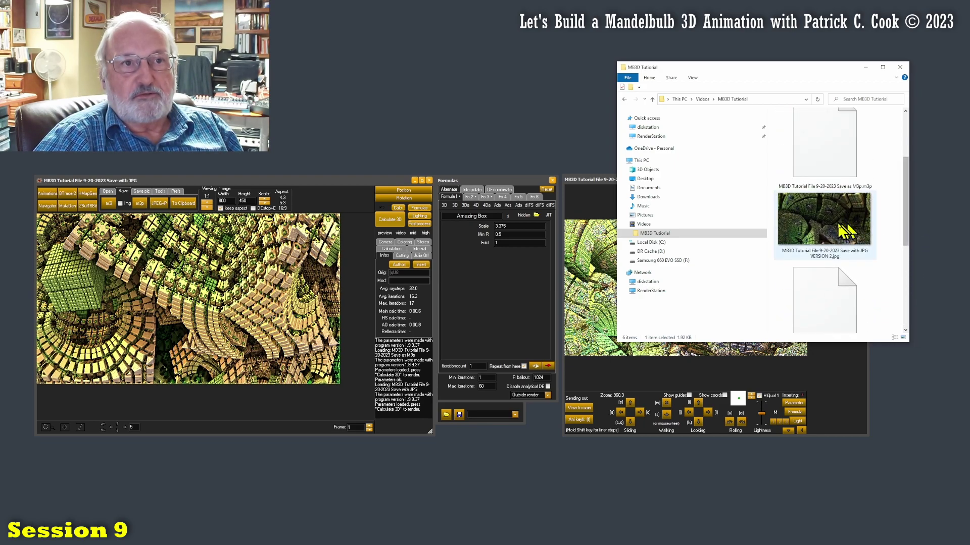
drag(907, 232, 907, 255)
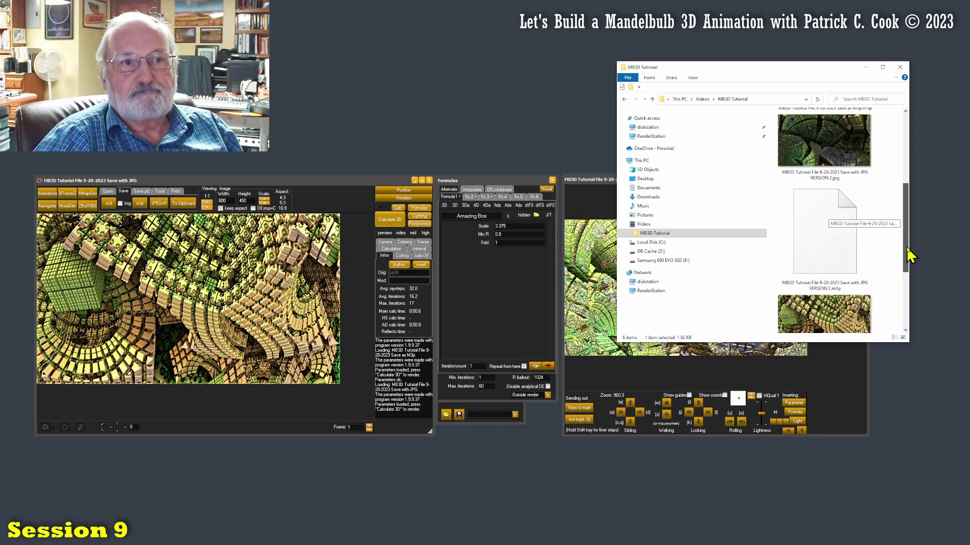
drag(835, 247, 237, 264)
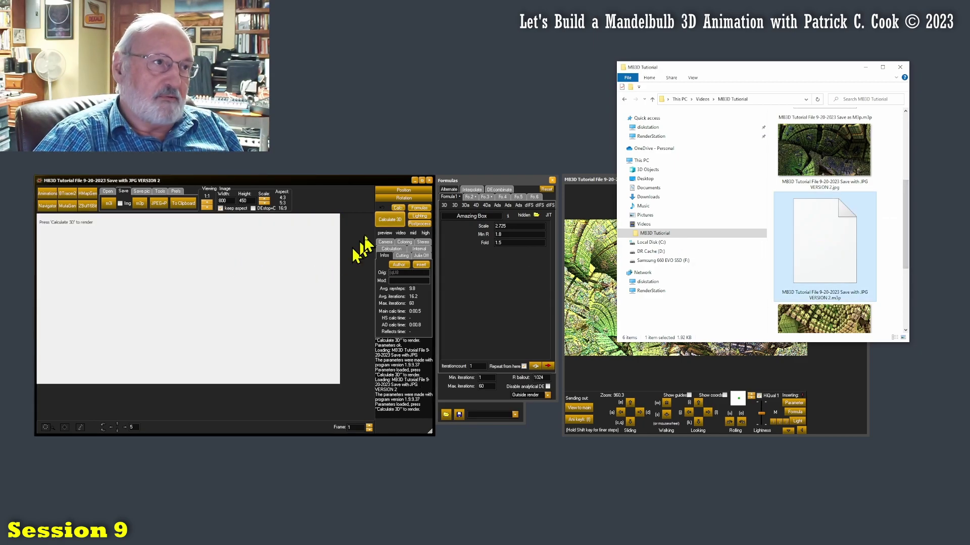
click(384, 218)
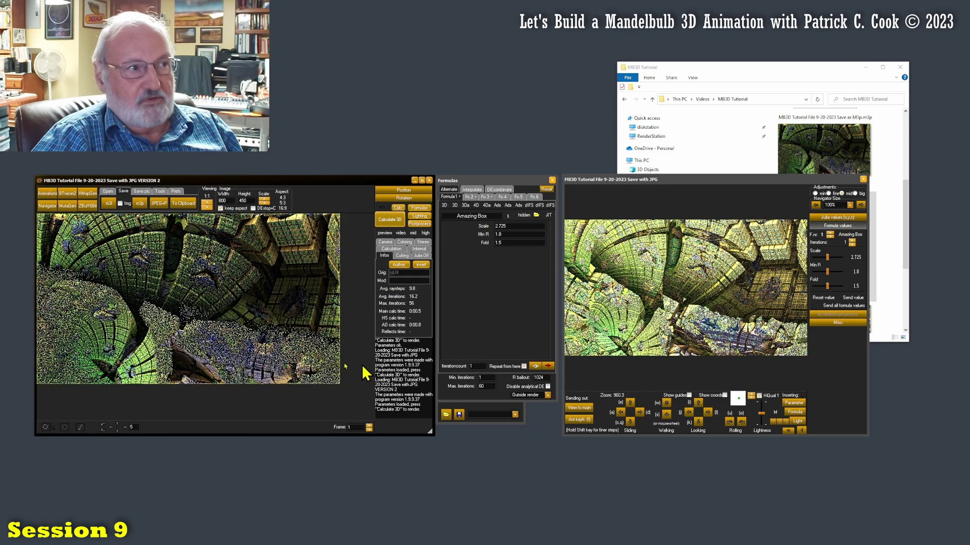
- Bring the folder window forward, make it taller and look over the JPG previews beside their m3p files
click(817, 68)
drag(782, 343, 783, 498)
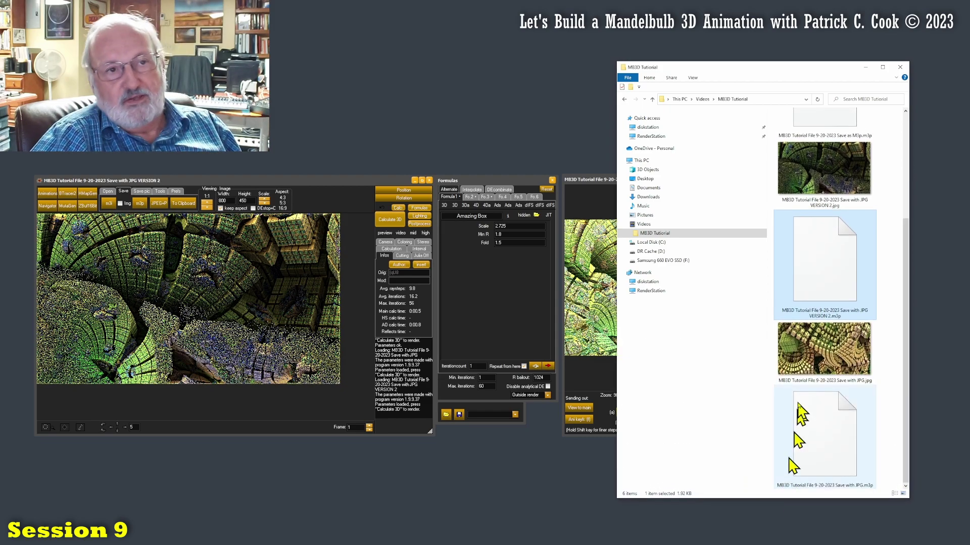
drag(908, 325, 911, 274)
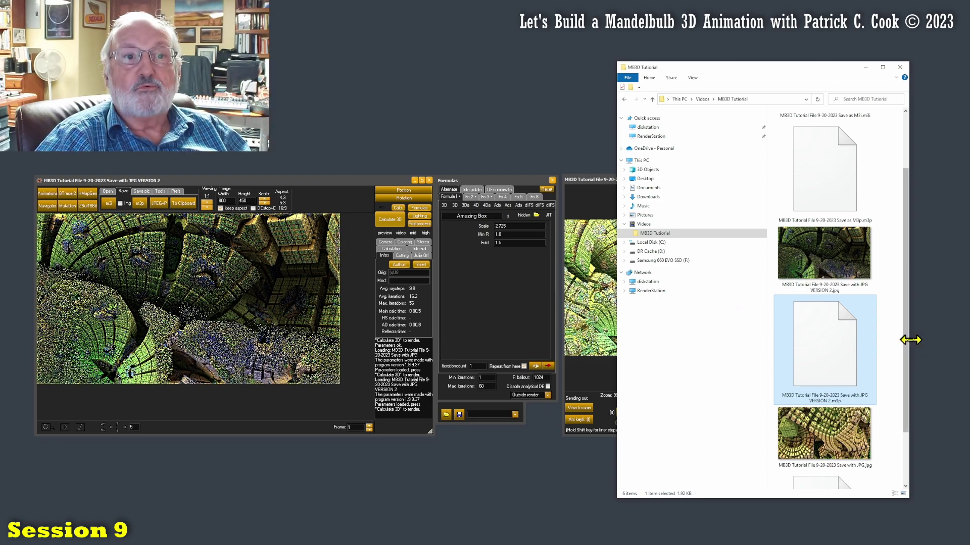
- Reload the first "Save with JPG.m3p" parameters into the Mandelbulb 3D main window and render the fractal
drag(908, 351, 909, 402)
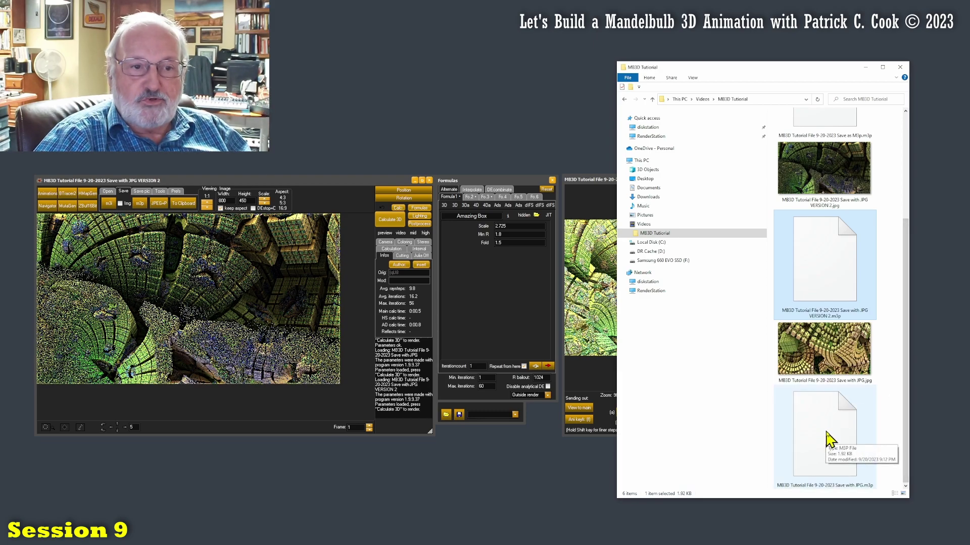
drag(828, 439, 303, 368)
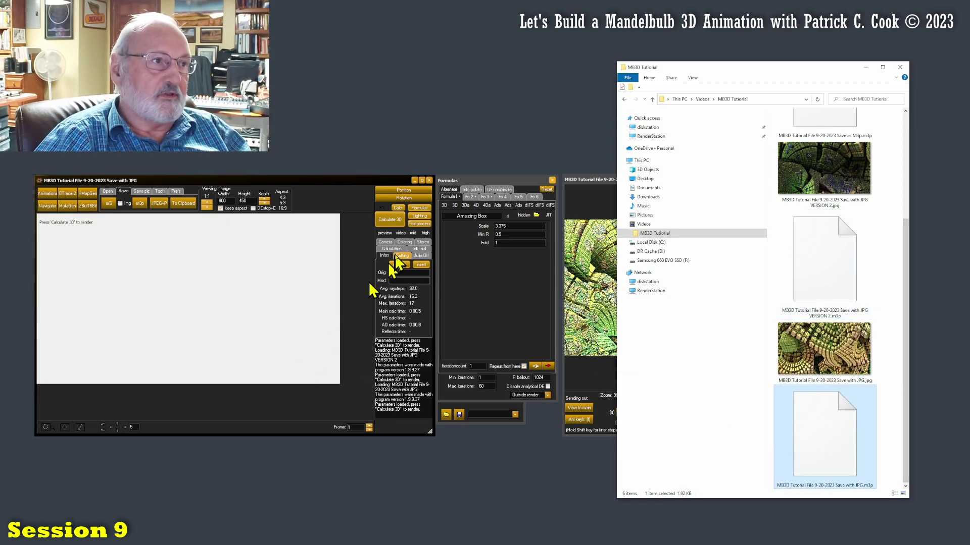
click(386, 220)
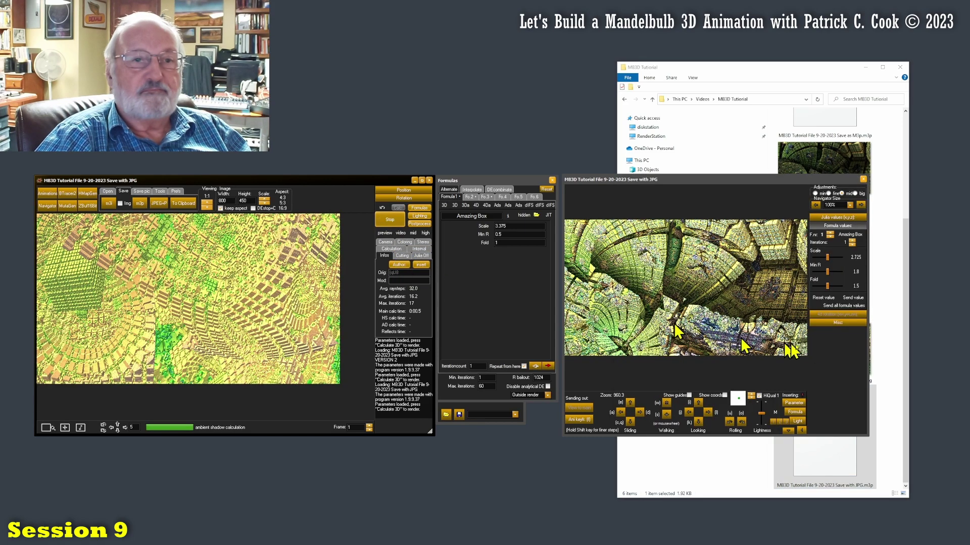
- Permanently delete the VERSION 2 JPG and its matching m3p file from the folder and bring the Navigator forward
drag(905, 333, 908, 303)
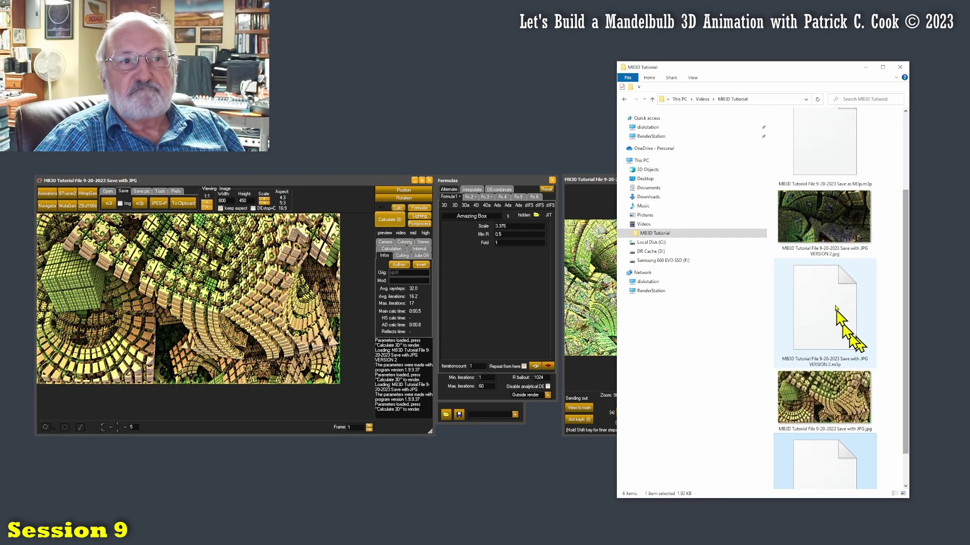
click(826, 235)
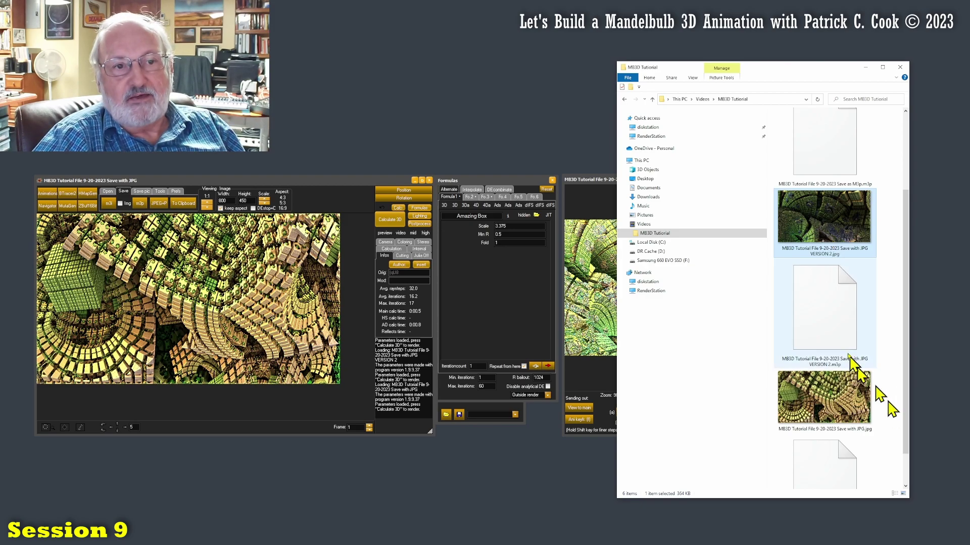
ctrl+click(834, 326)
key(shift+Delete)
click(513, 306)
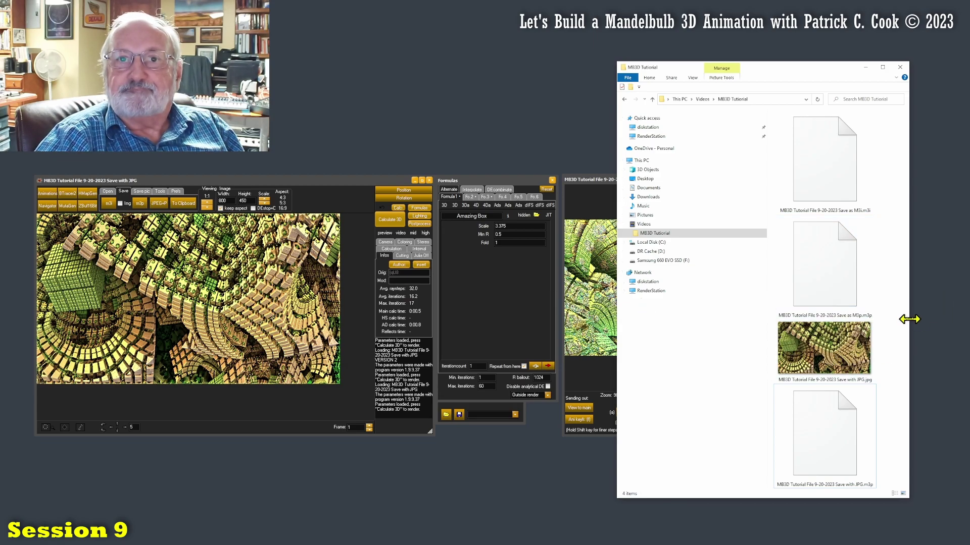
click(604, 200)
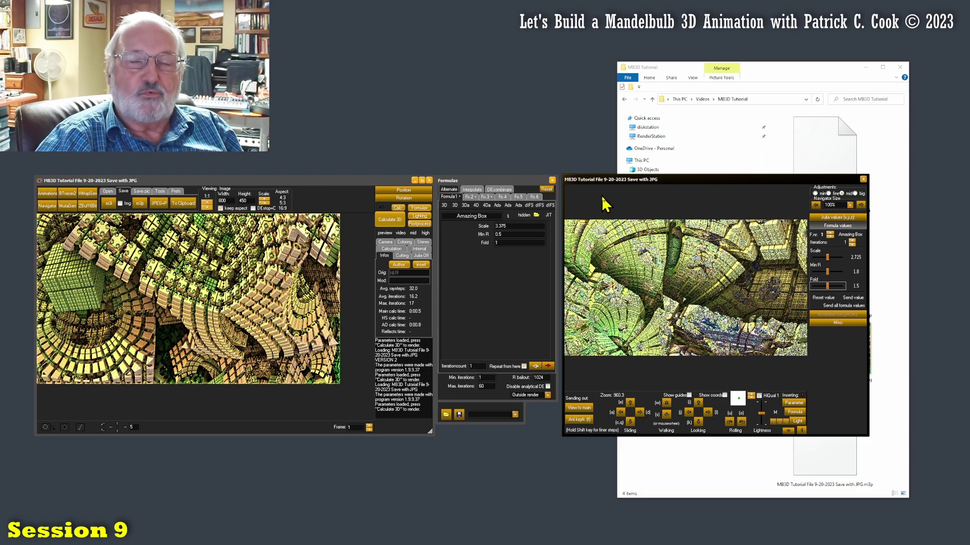